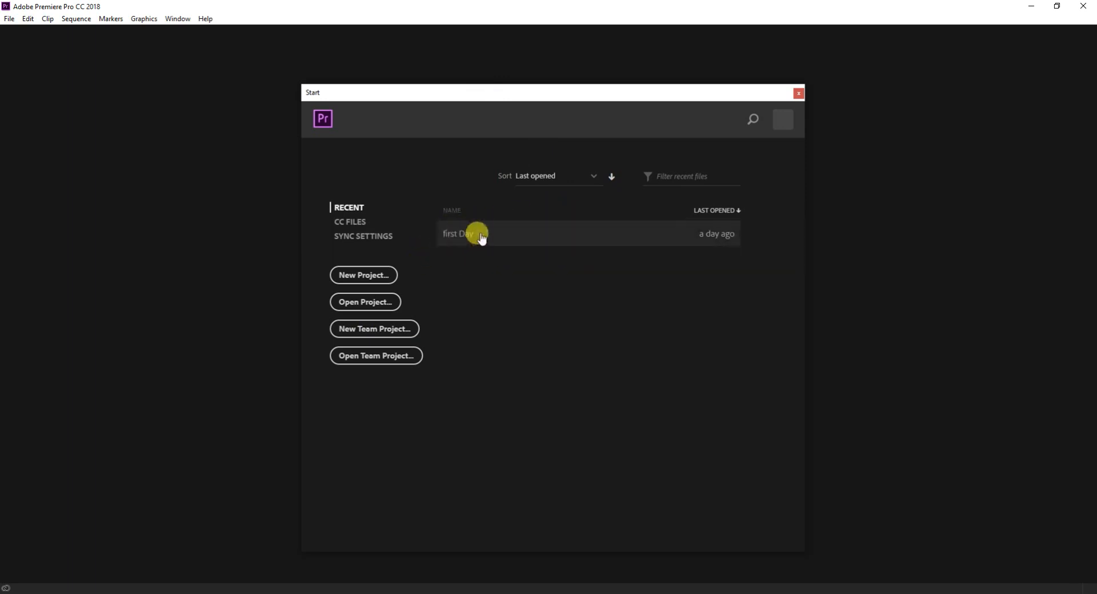
Start setting up a new project.
{"action": "left_click", "coordinate": [358, 279]}
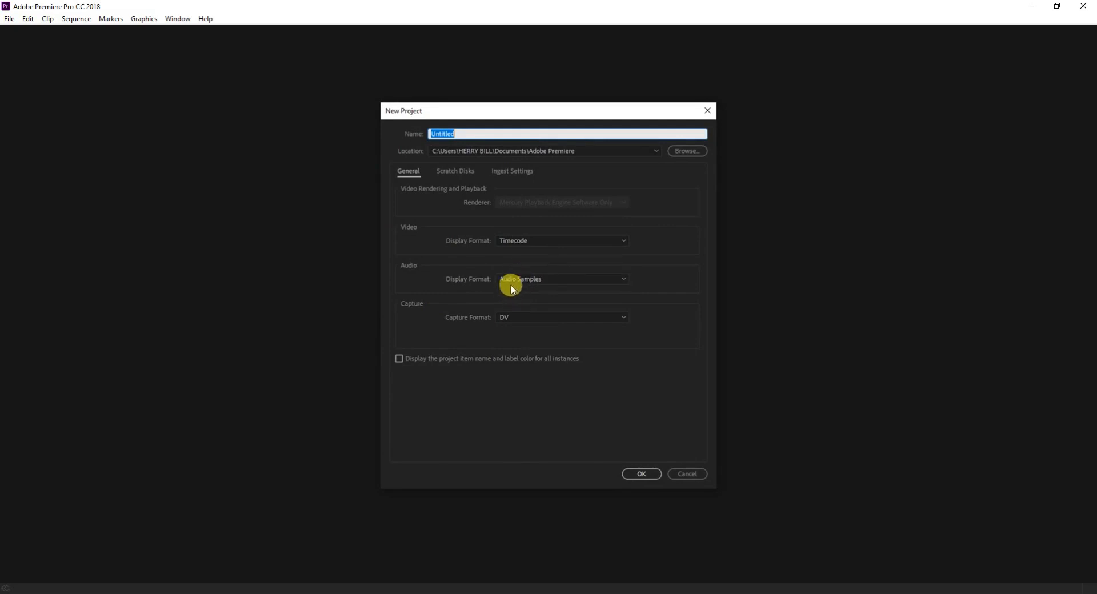
Switch to Photos to examine the NTSC, PAL and HDTV frame sizes in size.png, and close the image.
{"action": "left_click", "coordinate": [463, 593]}
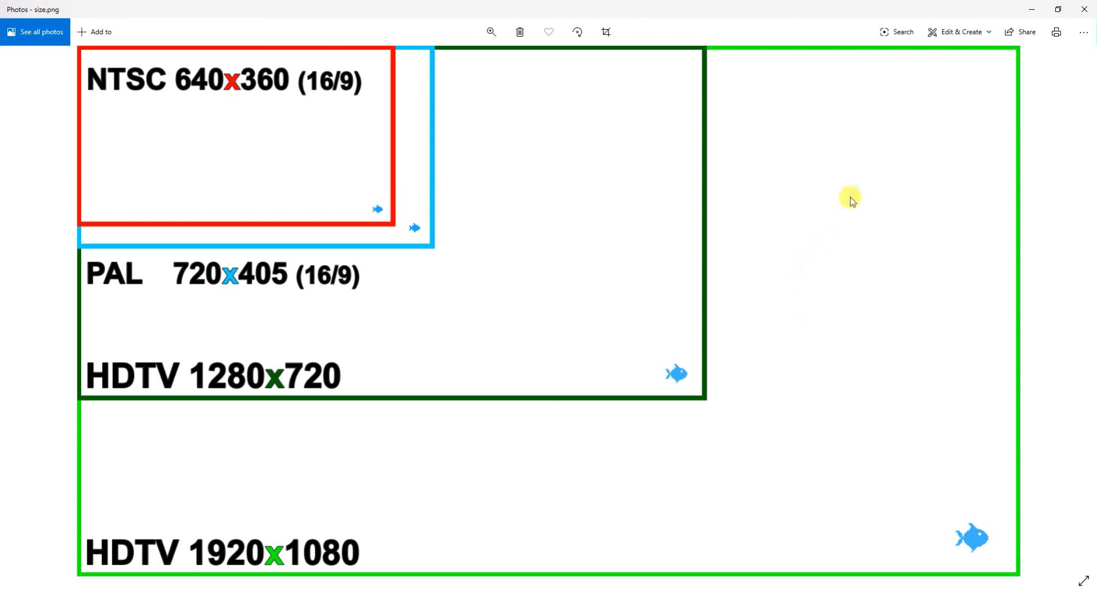
{"action": "left_click", "coordinate": [484, 40]}
{"action": "left_click", "coordinate": [447, 62]}
{"action": "left_click_drag", "start_coordinate": [192, 354], "coordinate": [455, 573]}
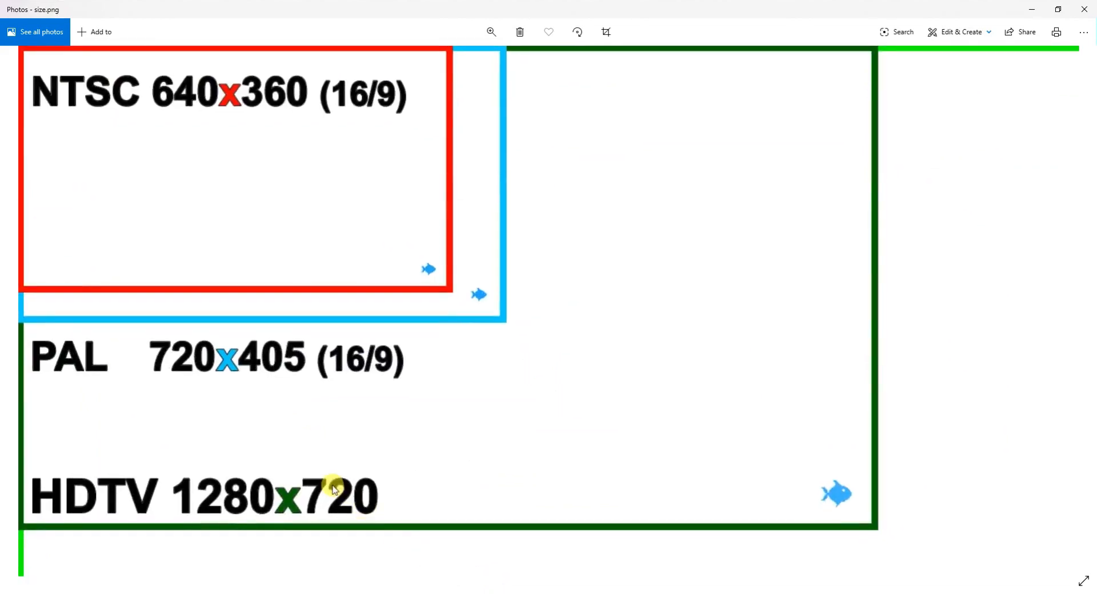
{"action": "scroll", "coordinate": [384, 520], "scroll_direction": "down", "scroll_amount": 2}
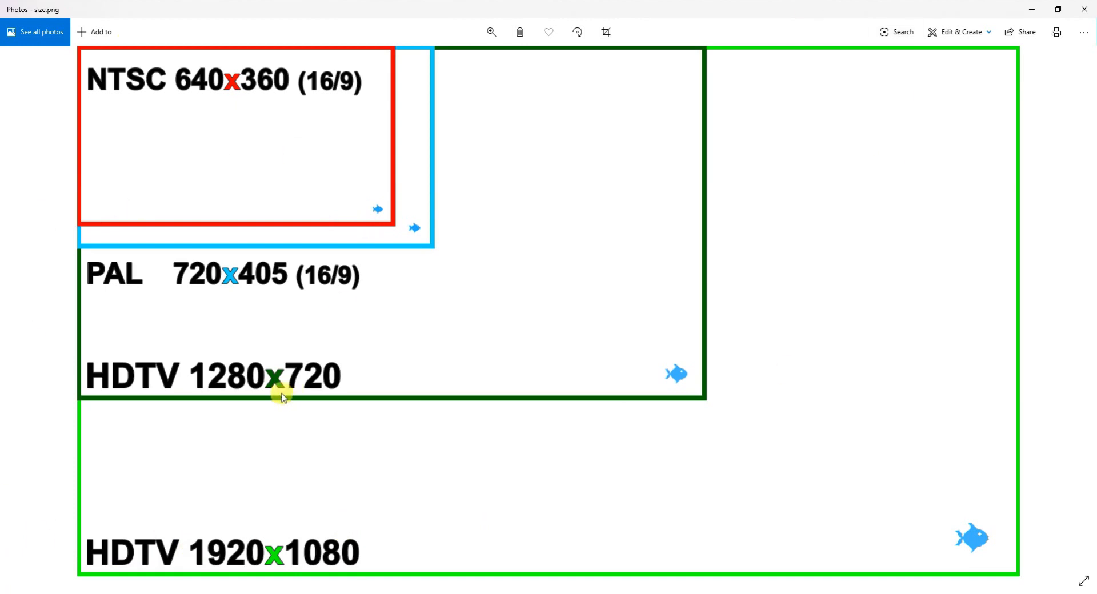
{"action": "left_click", "coordinate": [1084, 10]}
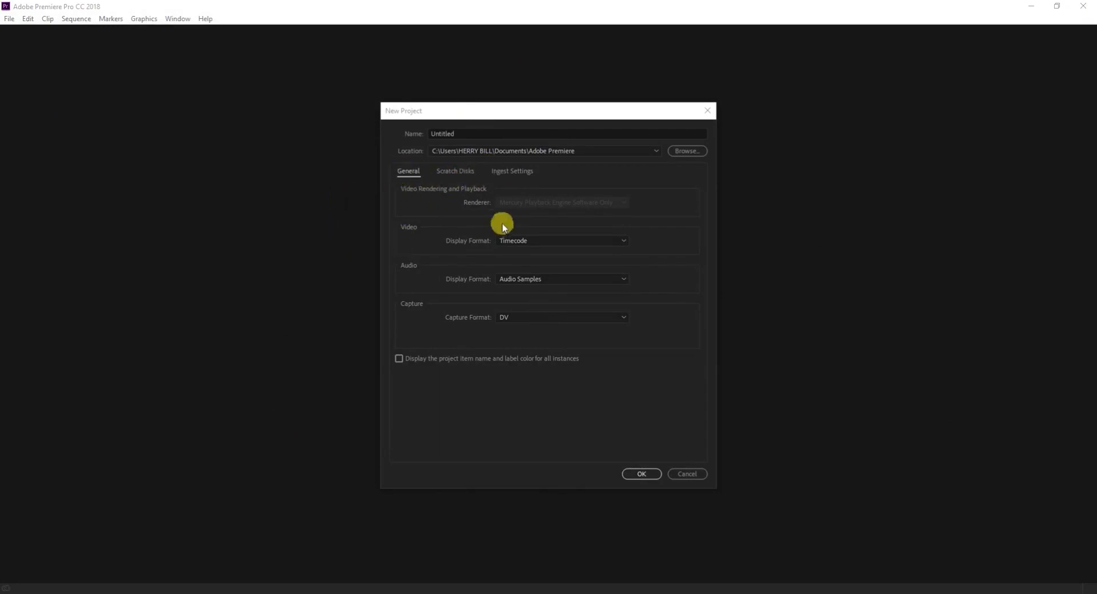
Review the scratch disk, ingest and general settings, and create the Untitled project with Timecode video display and DV capture format.
{"action": "left_click", "coordinate": [463, 170]}
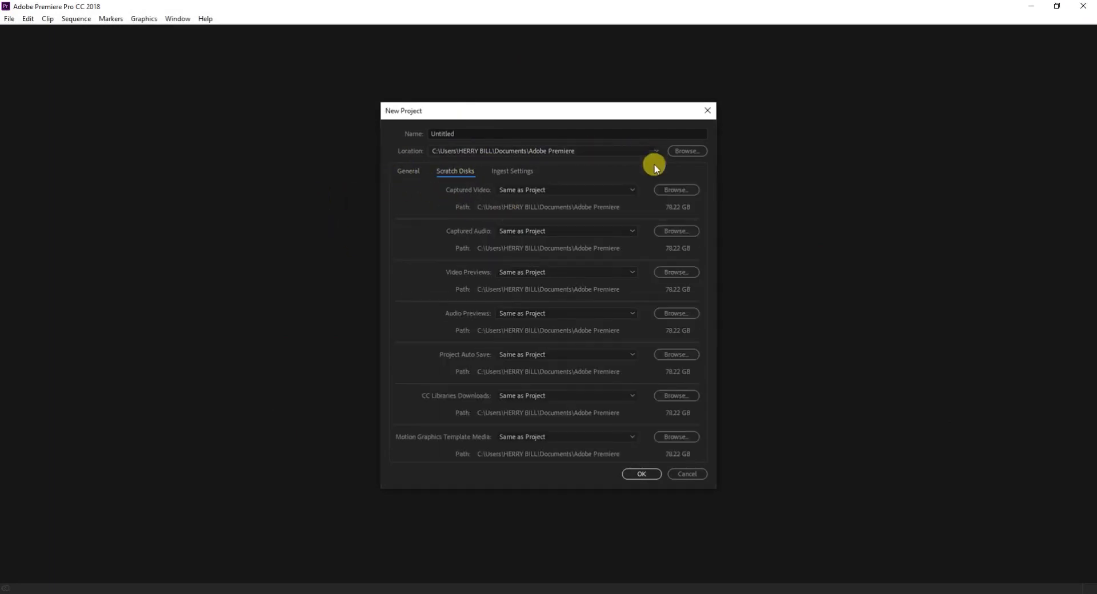
{"action": "left_click", "coordinate": [512, 172]}
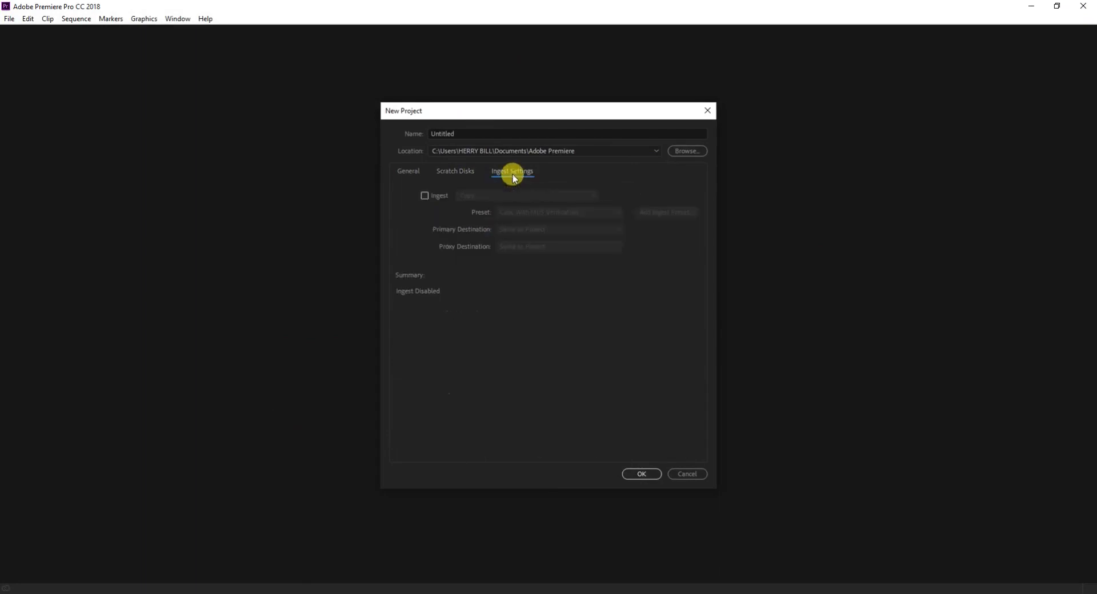
{"action": "left_click", "coordinate": [407, 173]}
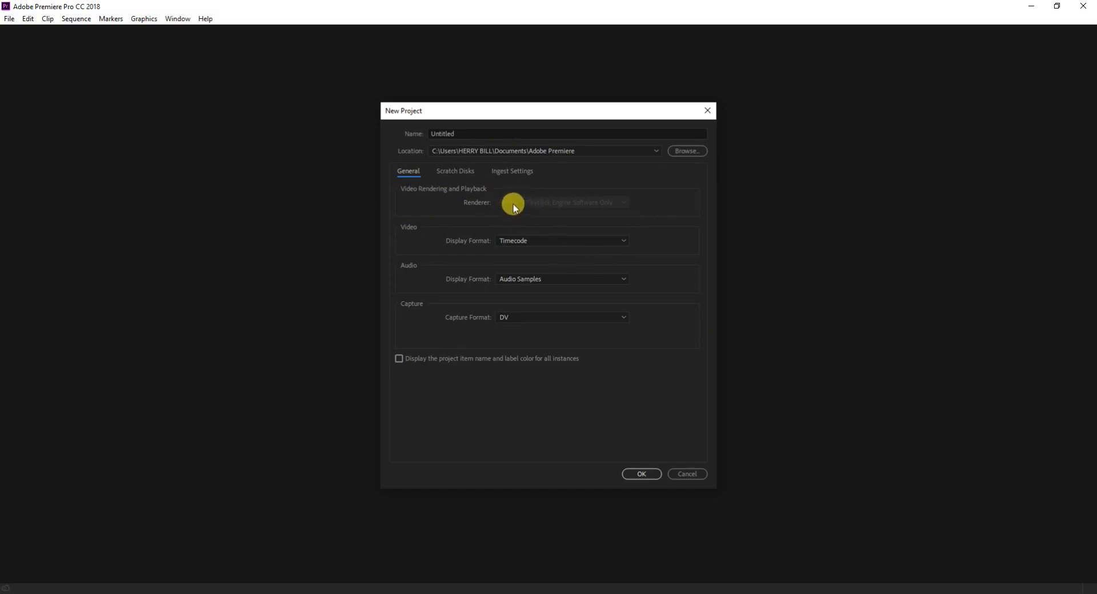
{"action": "left_click", "coordinate": [568, 242]}
{"action": "left_click", "coordinate": [567, 242]}
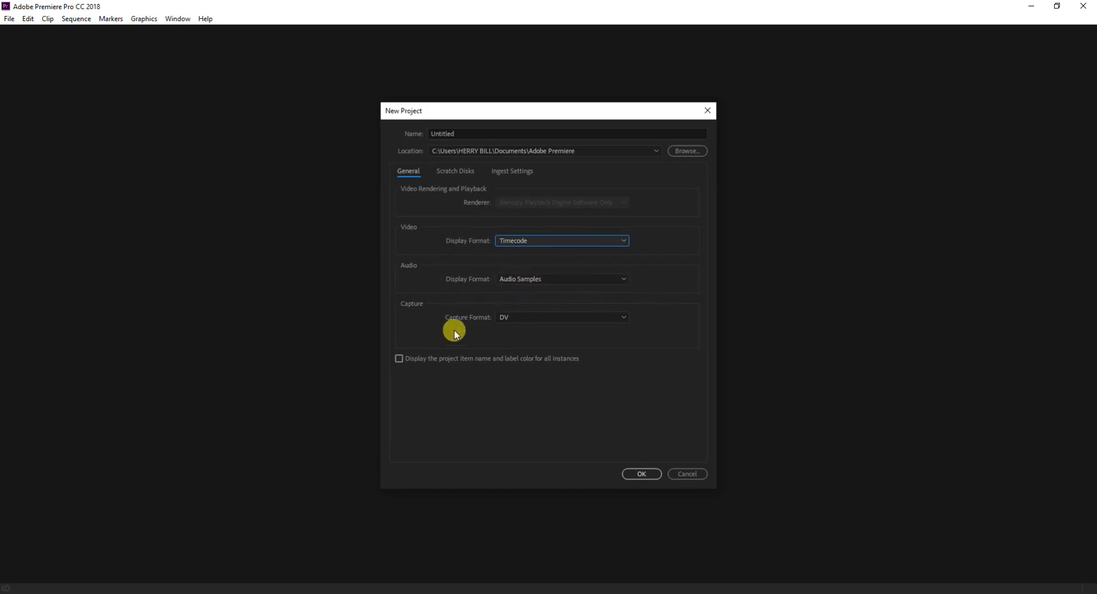
{"action": "left_click", "coordinate": [525, 316]}
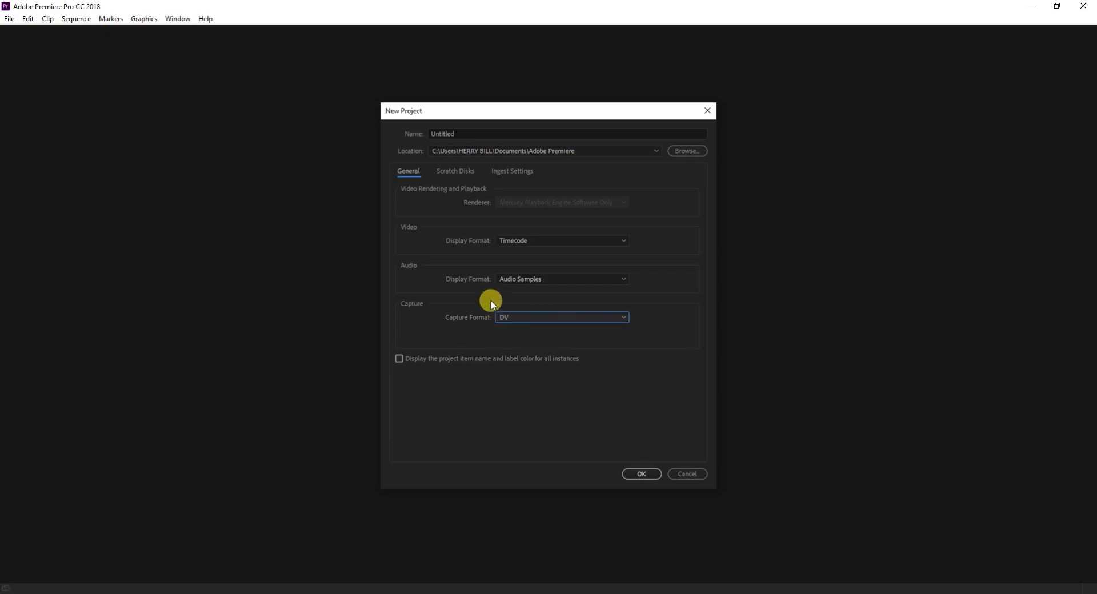
{"action": "left_click", "coordinate": [634, 479]}
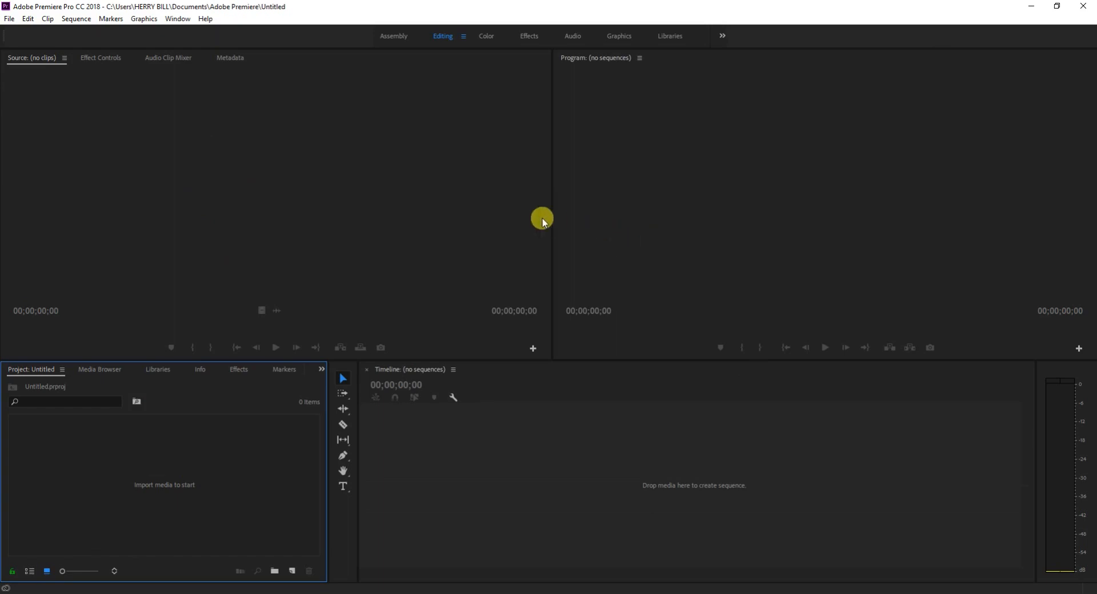
Narrow the Source monitor to give the Program monitor more width.
{"action": "left_click_drag", "start_coordinate": [553, 230], "coordinate": [359, 301]}
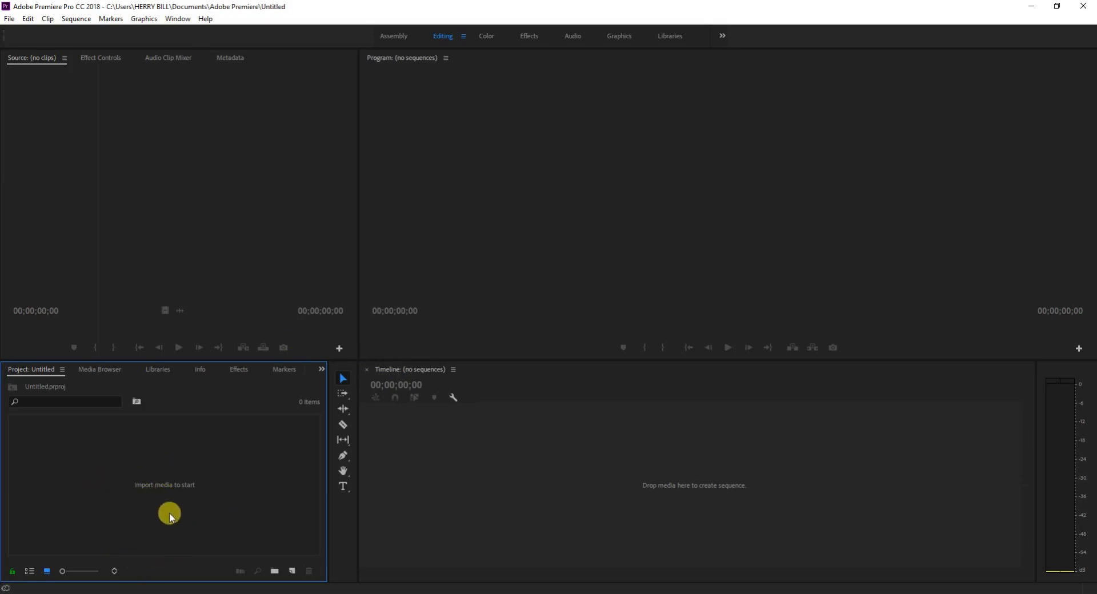
Import the video Pexels Videos 2881 from the Documents folder into the project.
{"action": "right_click", "coordinate": [150, 468]}
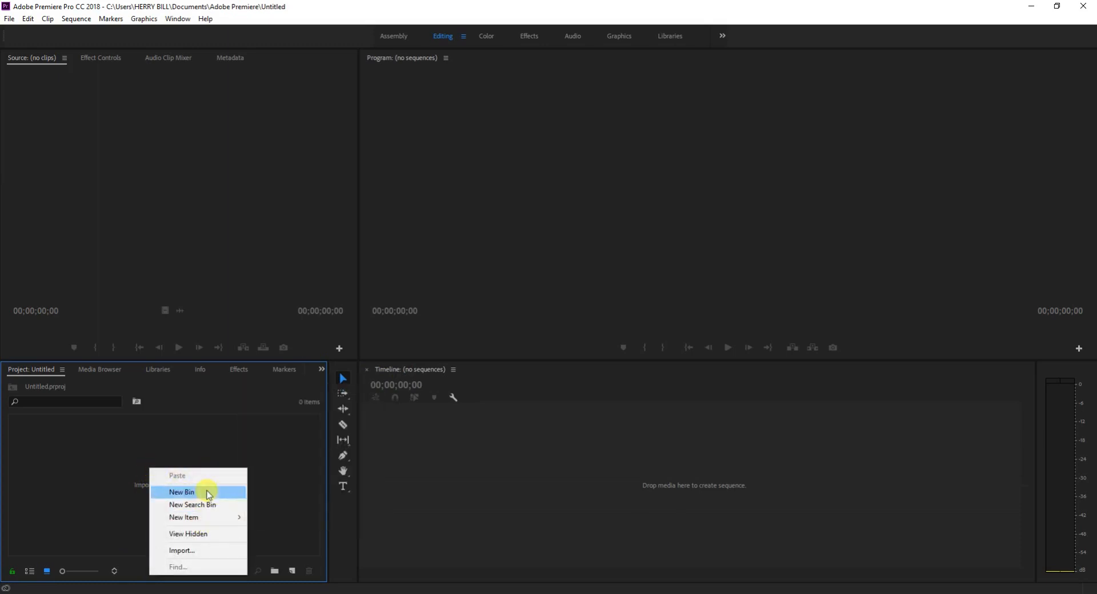
{"action": "left_click", "coordinate": [196, 552]}
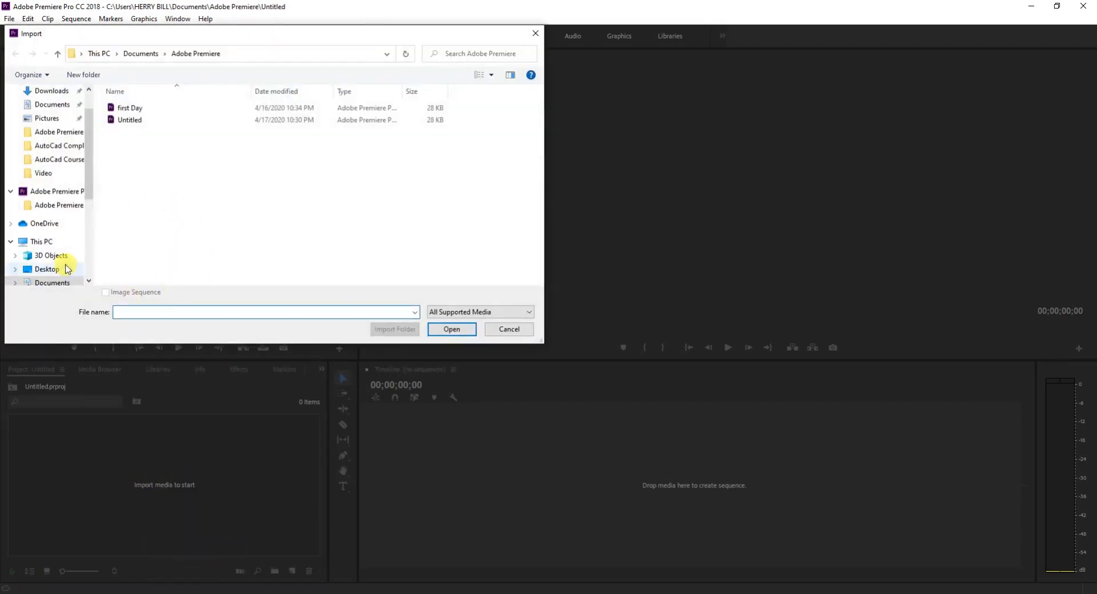
{"action": "left_click", "coordinate": [50, 104]}
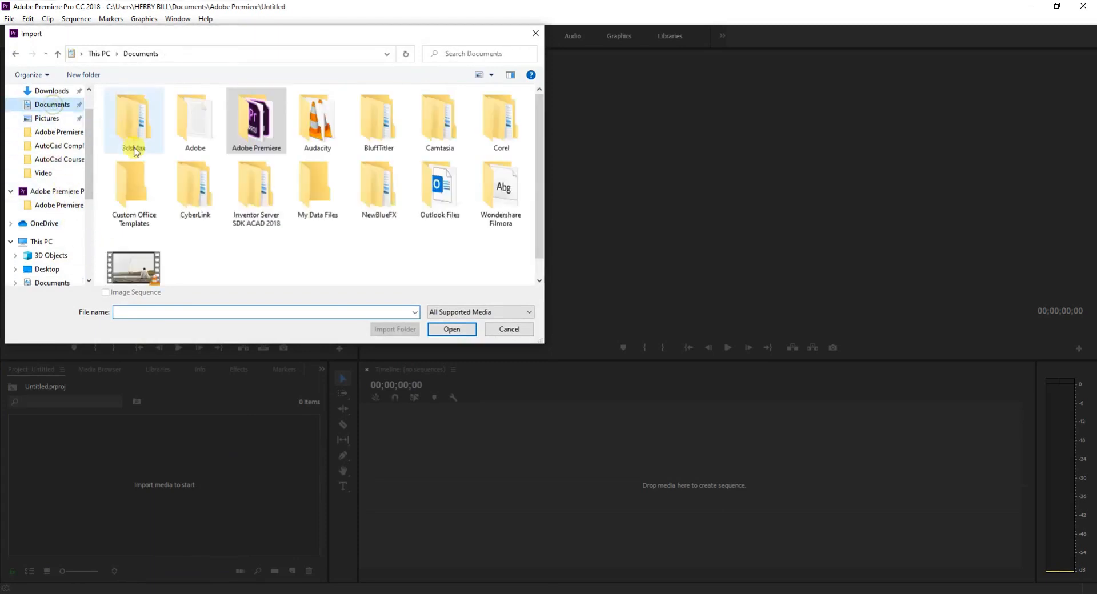
{"action": "left_click", "coordinate": [163, 262]}
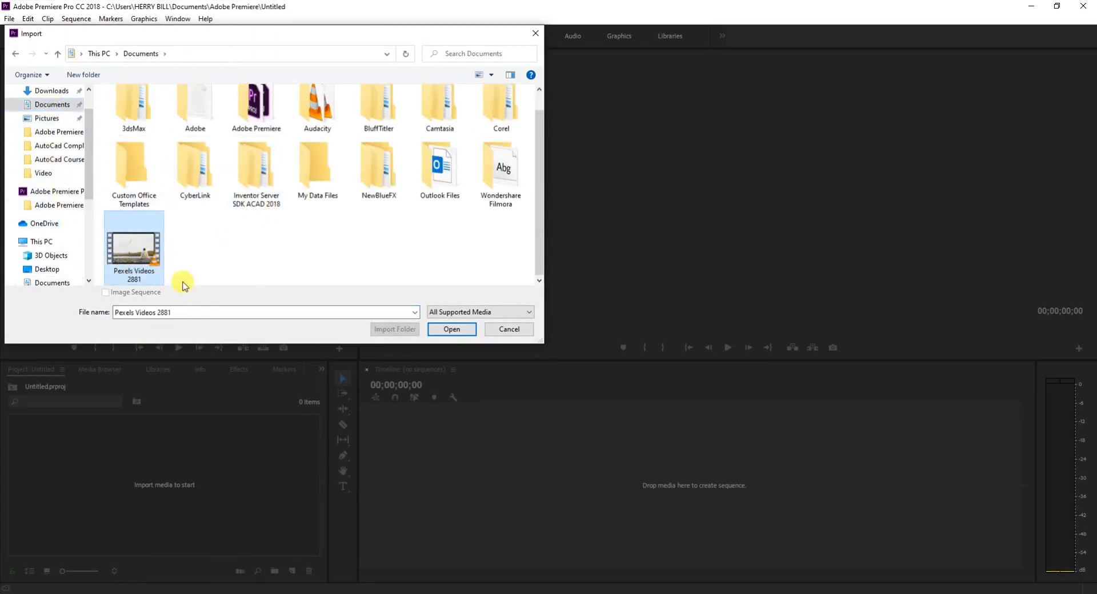
{"action": "left_click", "coordinate": [457, 331]}
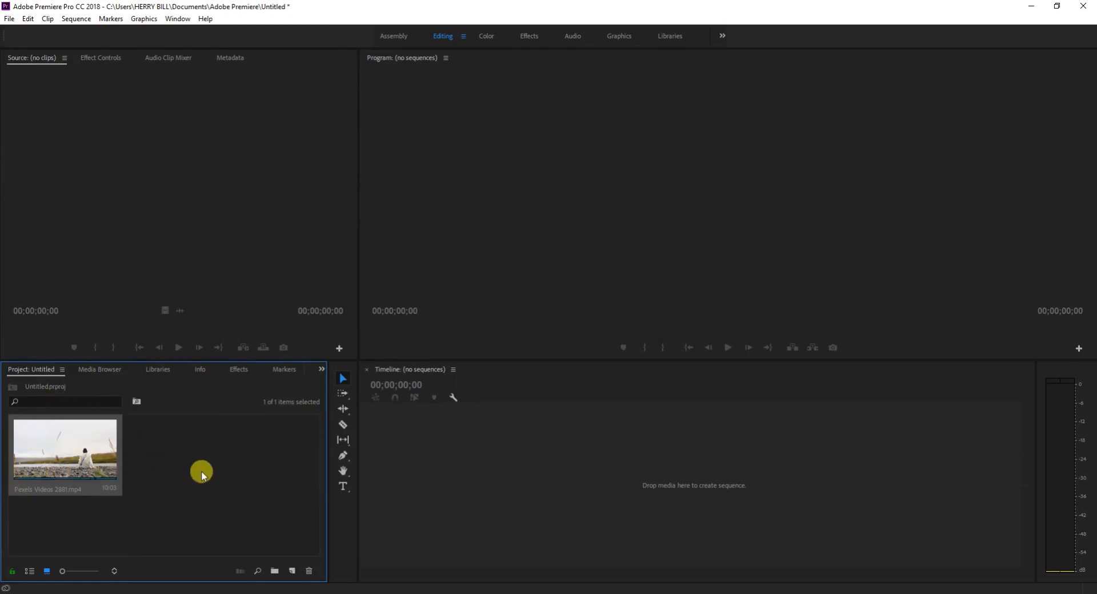
{"action": "right_click", "coordinate": [195, 438]}
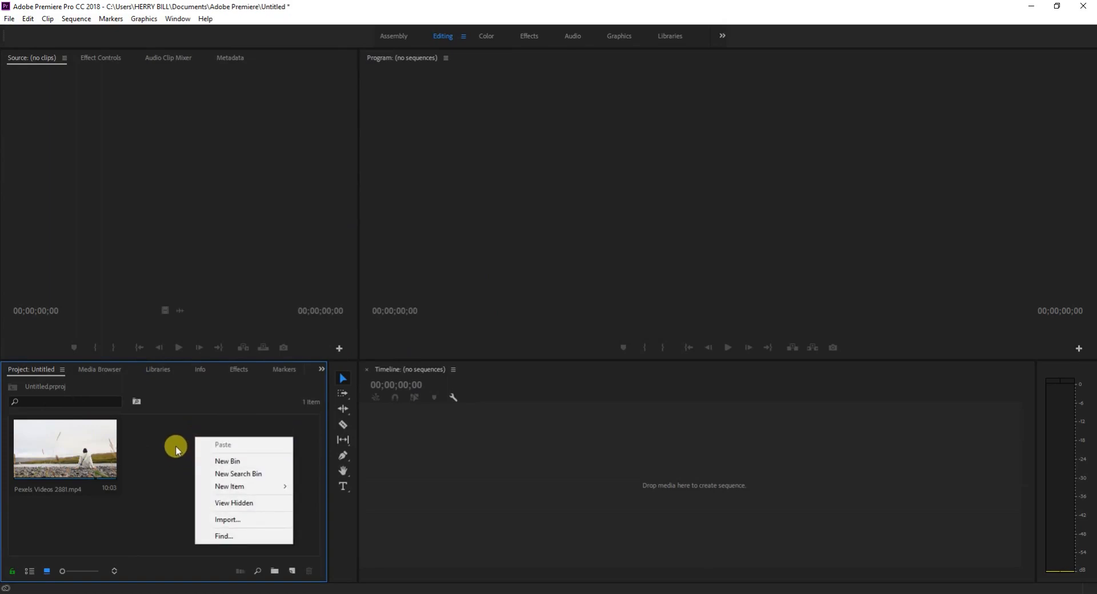
{"action": "double_click", "coordinate": [176, 446]}
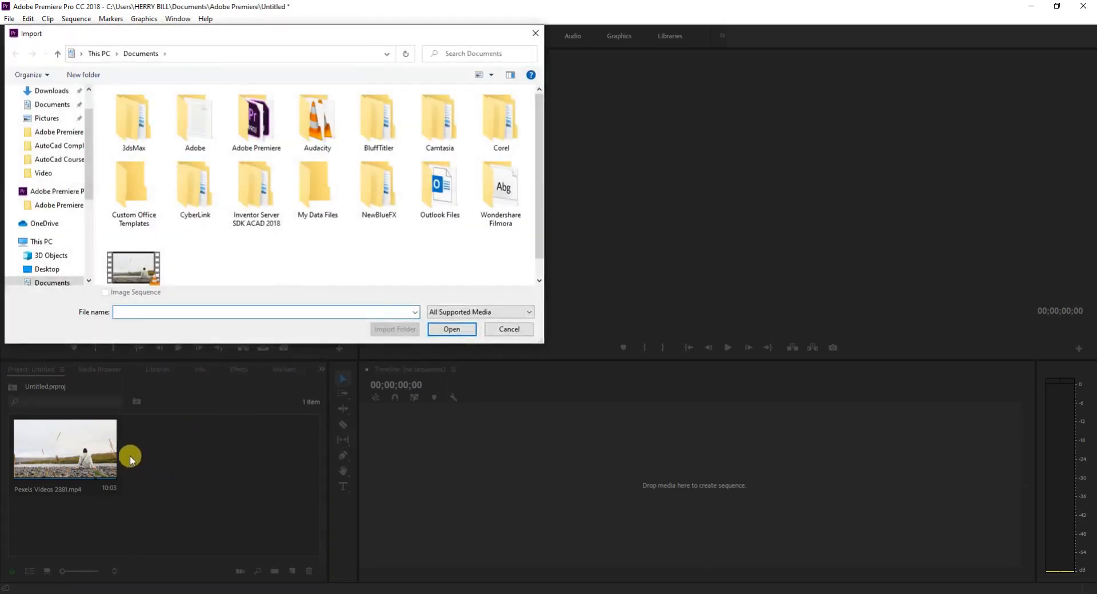
{"action": "left_click_drag", "start_coordinate": [282, 39], "coordinate": [486, 19]}
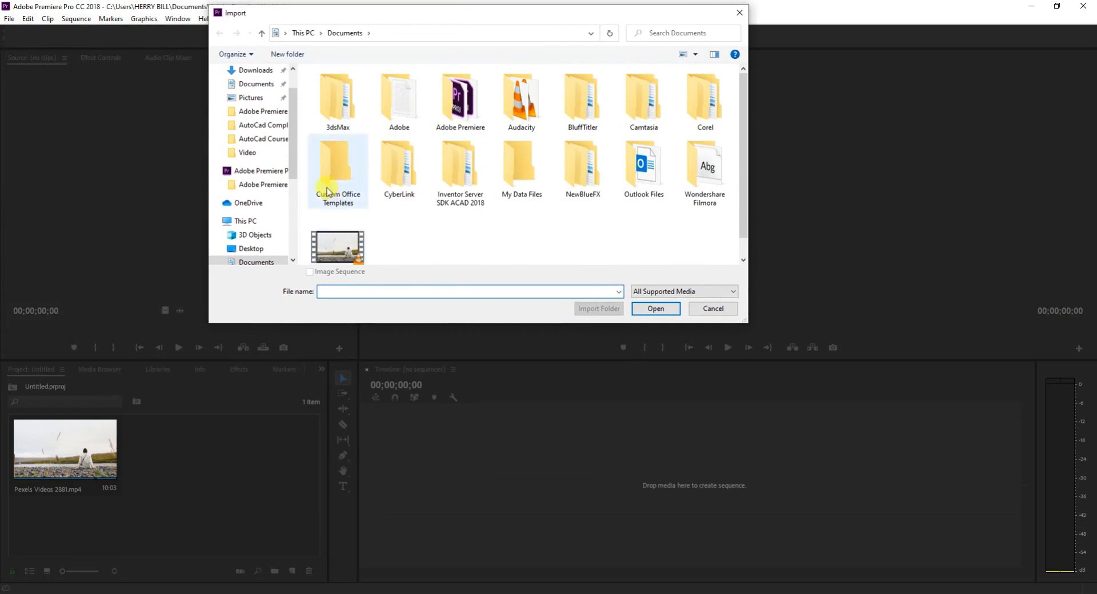
{"action": "left_click", "coordinate": [358, 254]}
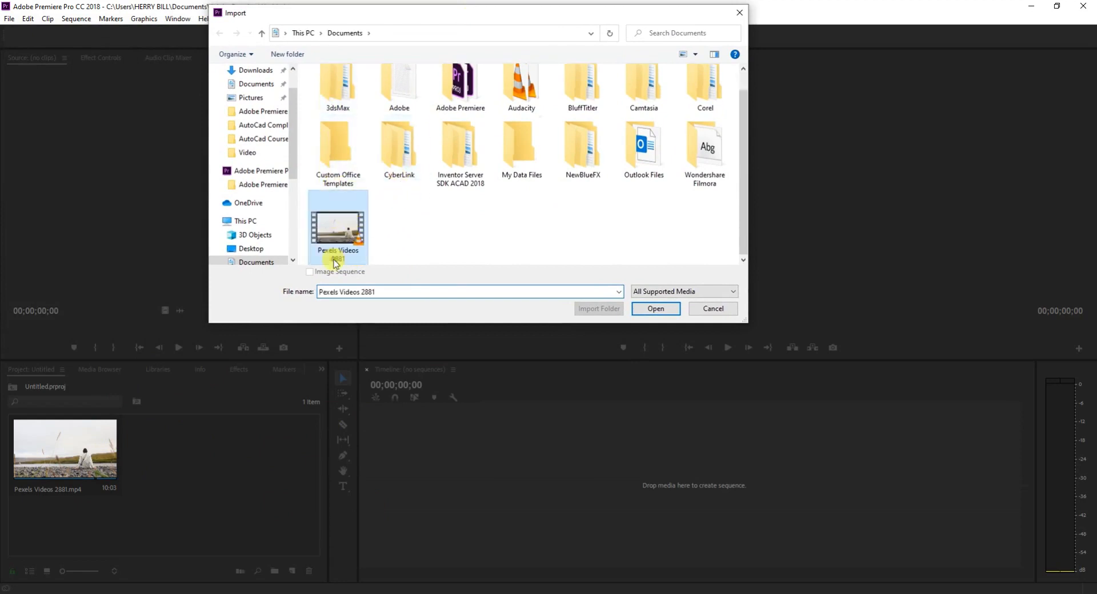
{"action": "left_click", "coordinate": [707, 308]}
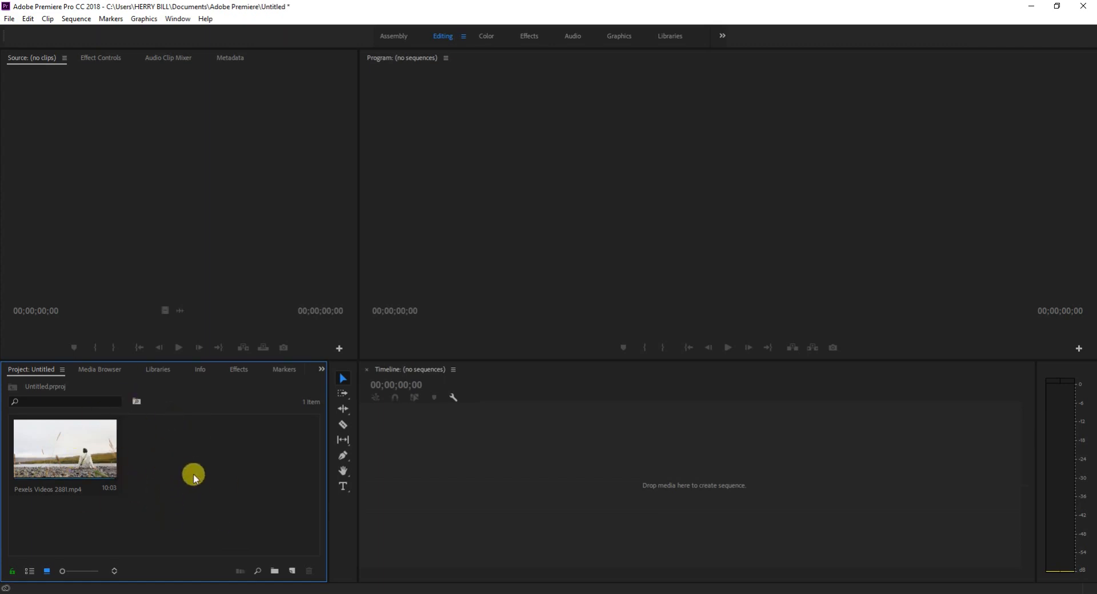
Create a bin named Video and move the Pexels Videos 2881 clip into it.
{"action": "left_click", "coordinate": [274, 571]}
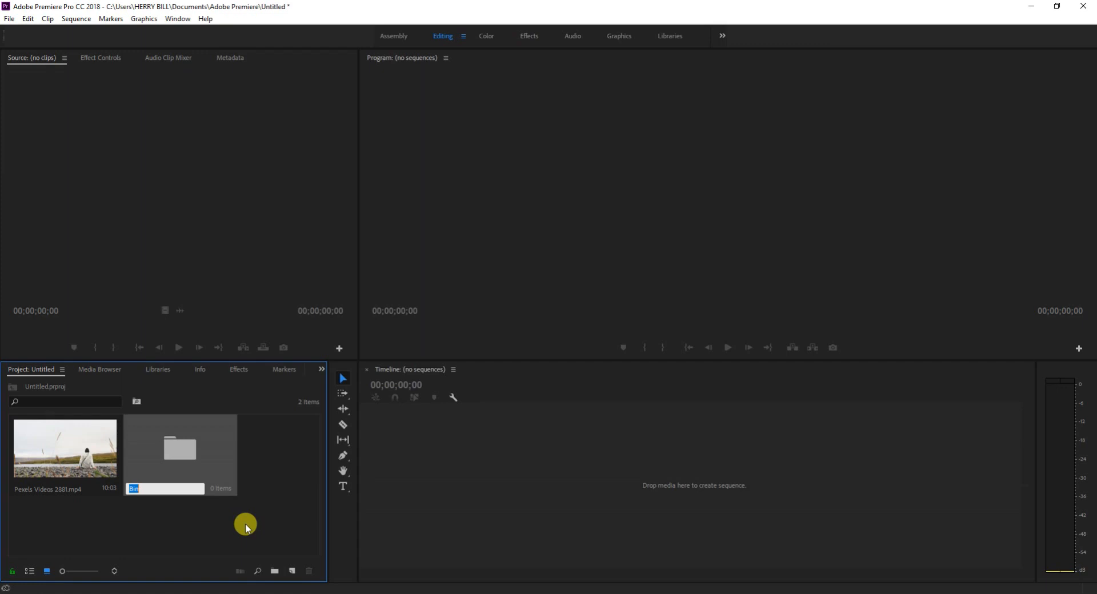
{"action": "key", "text": "BackSpace"}
{"action": "type", "text": "Video"}
{"action": "left_click", "coordinate": [194, 536]}
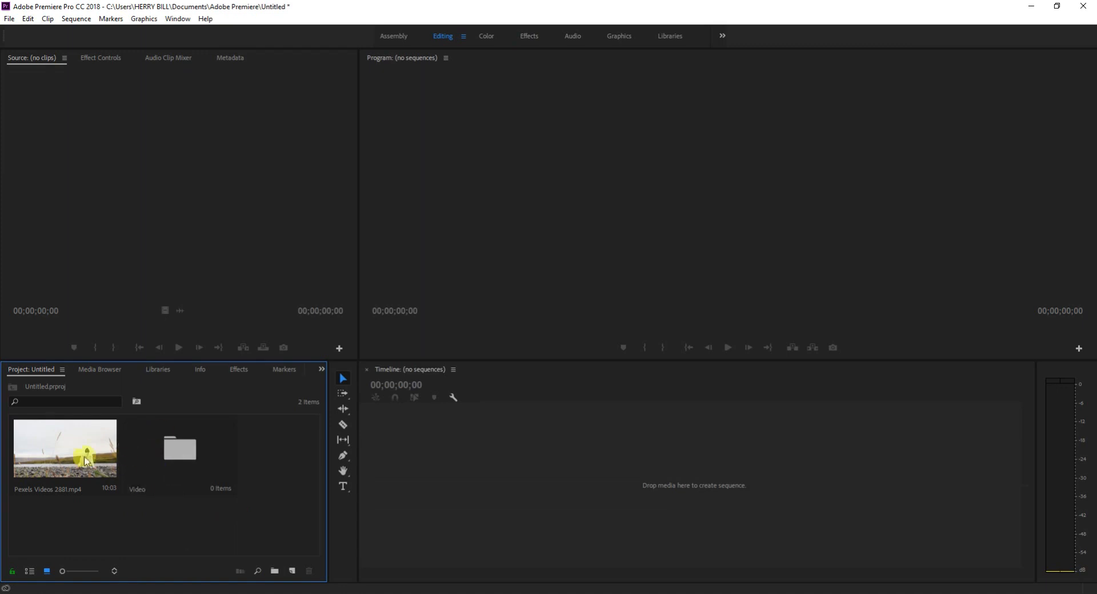
{"action": "left_click_drag", "start_coordinate": [71, 454], "coordinate": [172, 451]}
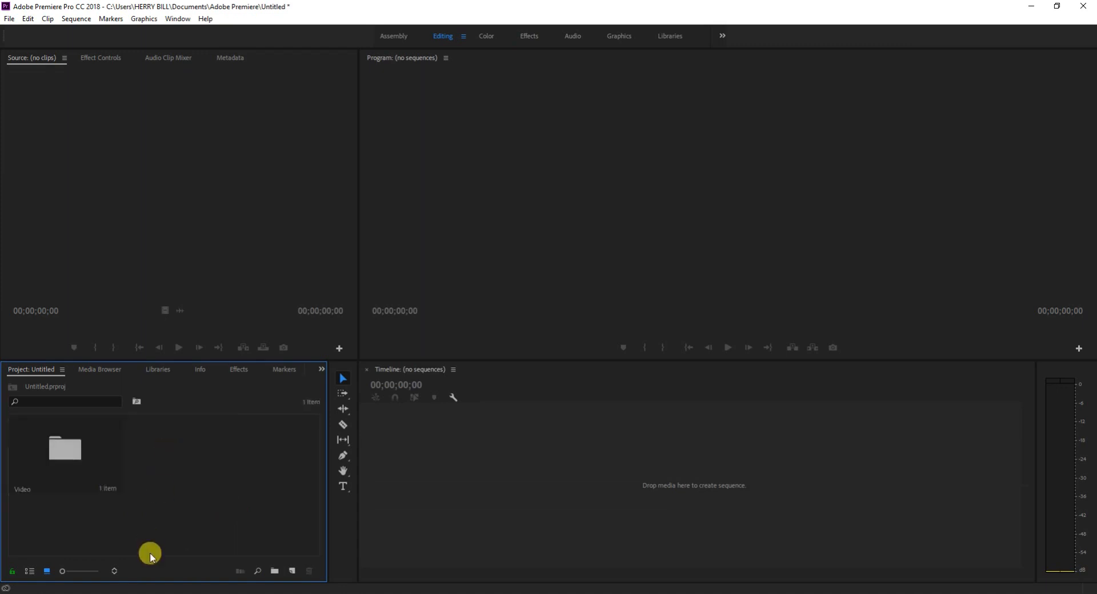
Open the Video bin to look at its contents and panel options, and return to the project root.
{"action": "double_click", "coordinate": [68, 463]}
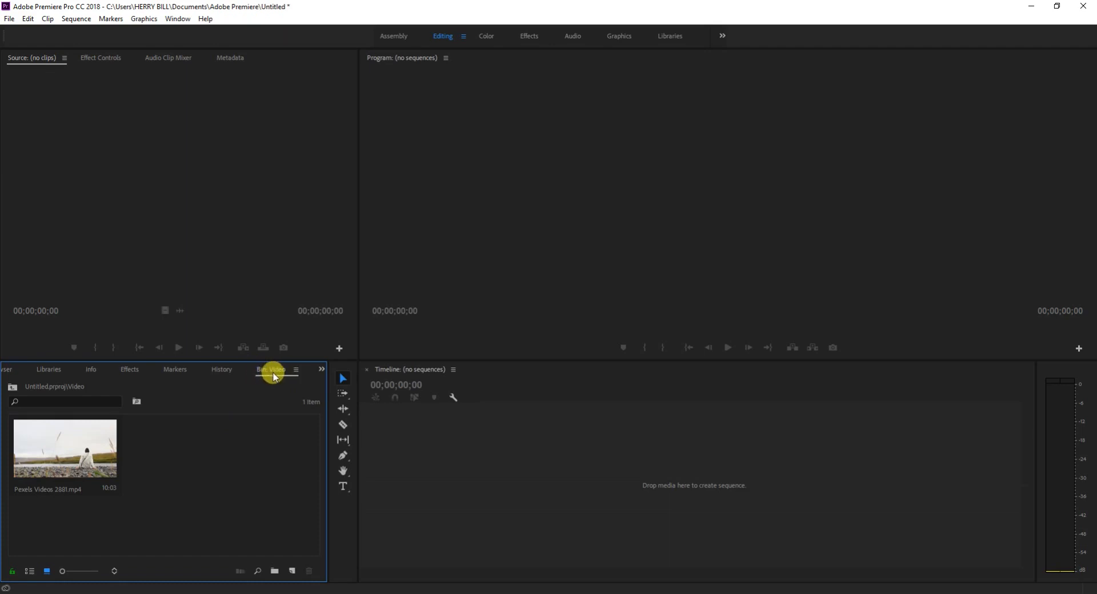
{"action": "left_click", "coordinate": [295, 371]}
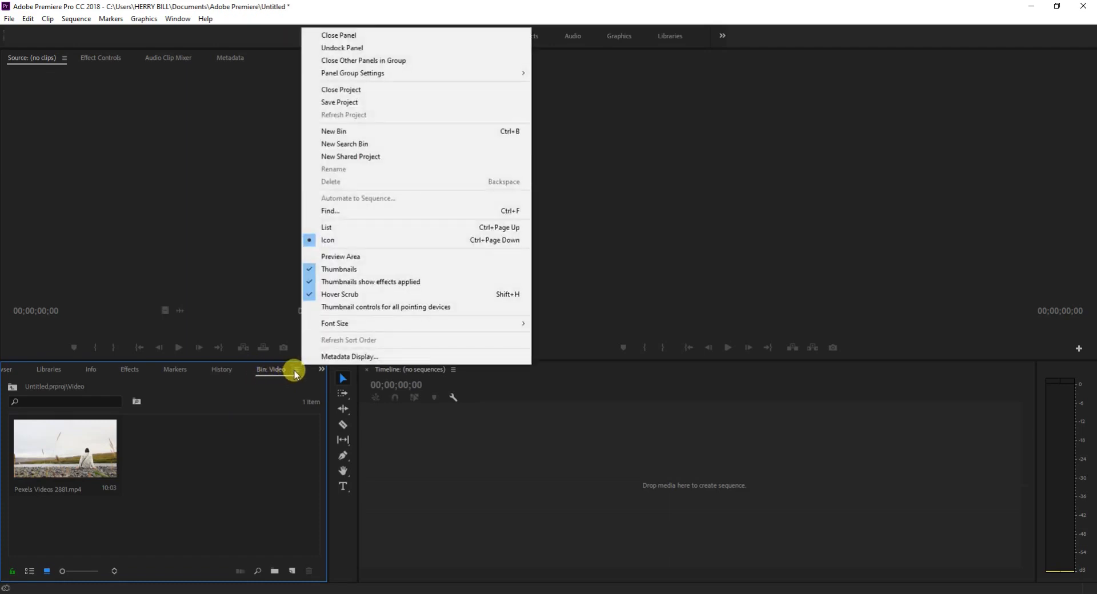
{"action": "left_click", "coordinate": [254, 418]}
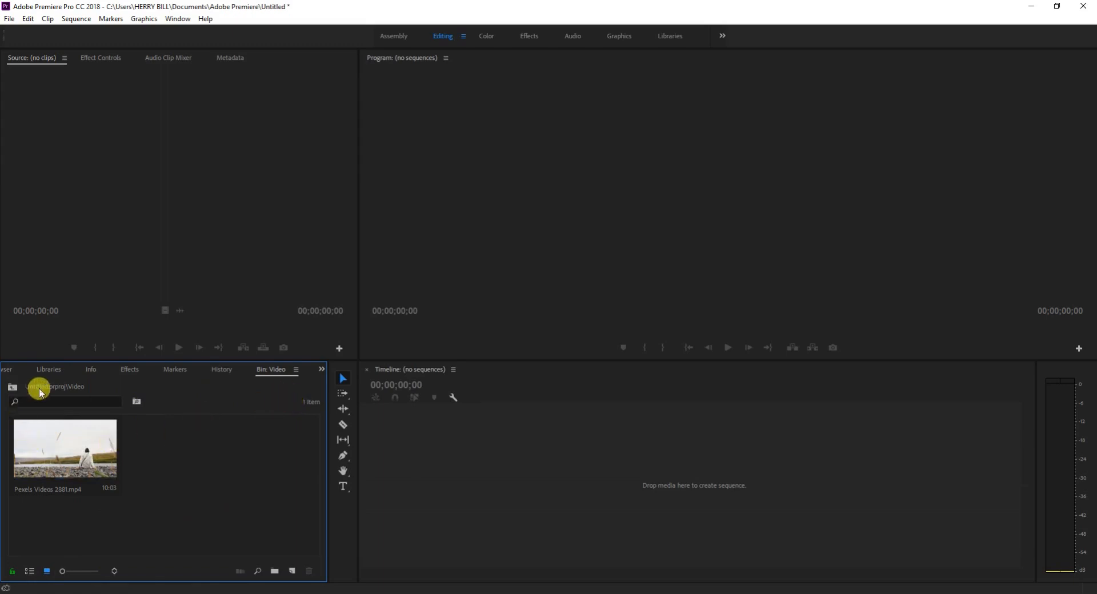
{"action": "left_click", "coordinate": [11, 387]}
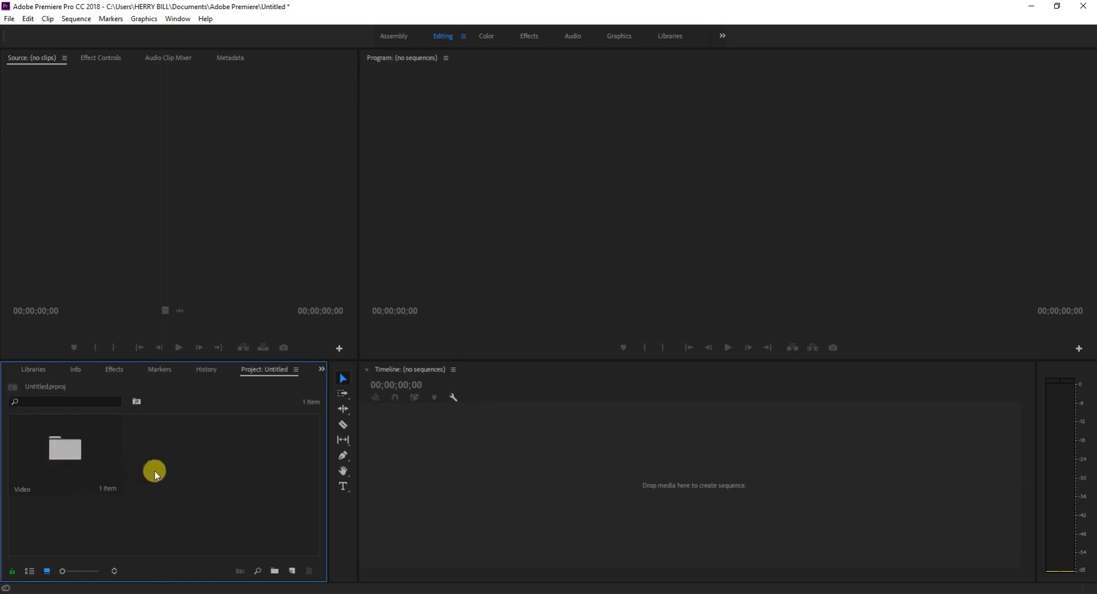
Import the music files Chubs, News_Room_News, National_Express and Mama_s_Whisper from the Music folder in Downloads.
{"action": "double_click", "coordinate": [185, 462]}
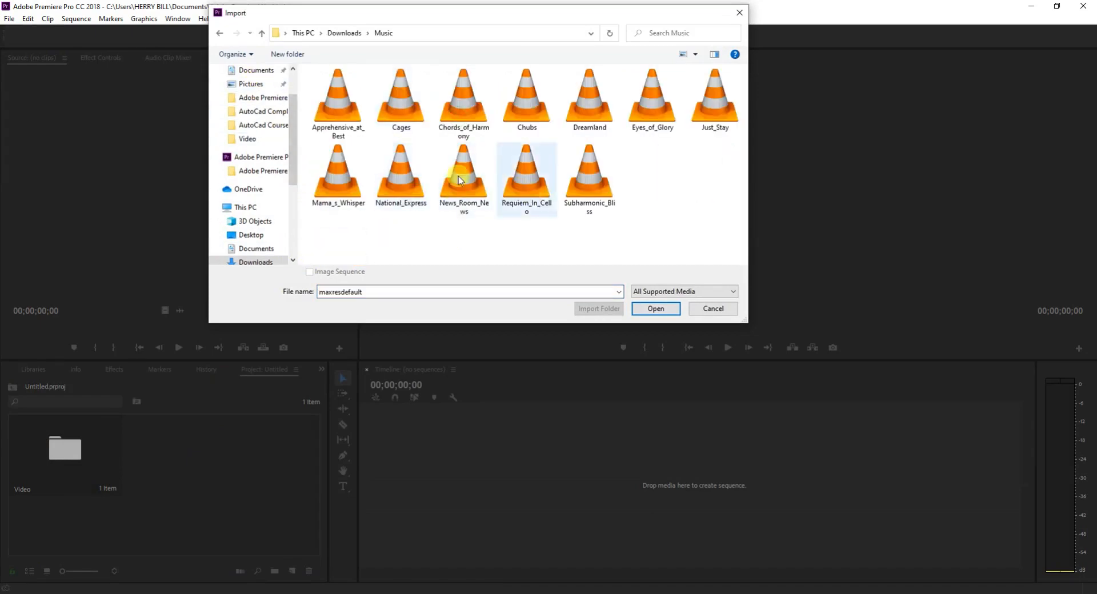
{"action": "left_click", "coordinate": [501, 130]}
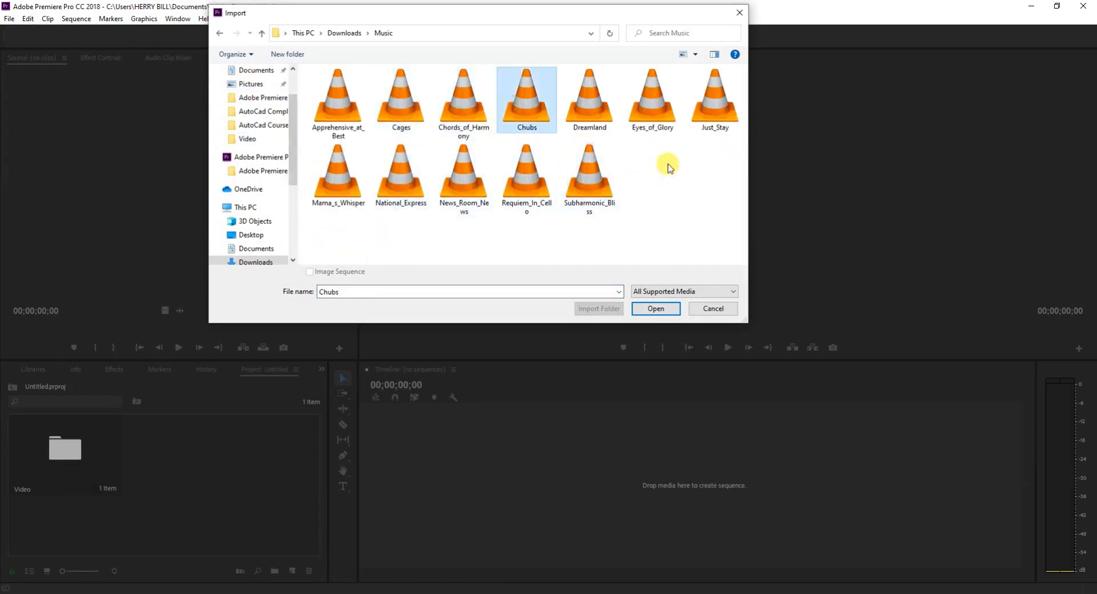
{"action": "left_click", "coordinate": [448, 177], "text": "ctrl"}
{"action": "left_click", "coordinate": [403, 182], "text": "ctrl"}
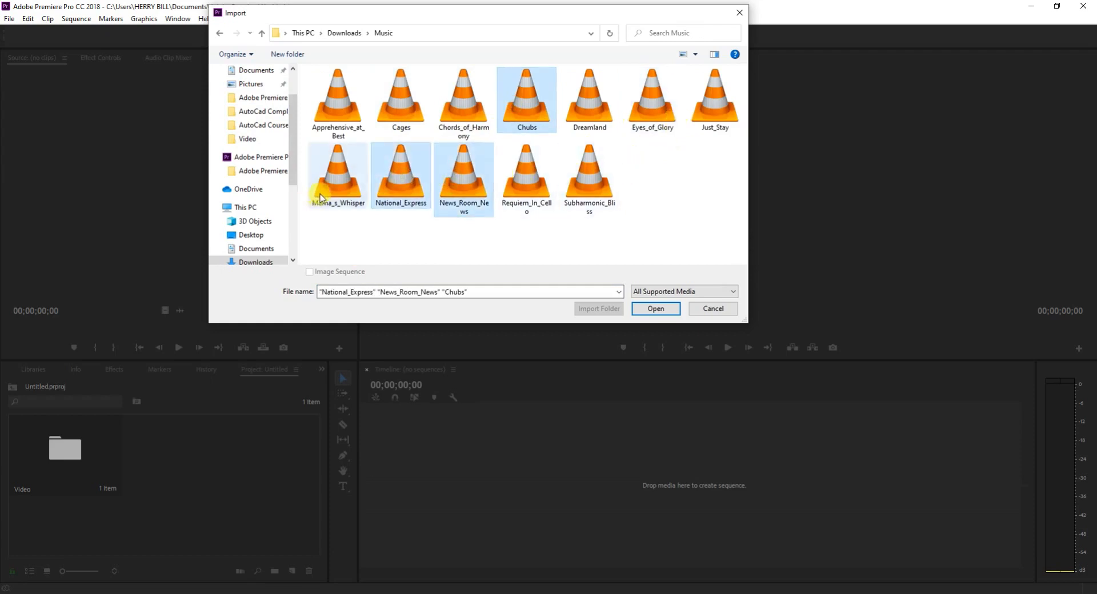
{"action": "left_click", "coordinate": [312, 199], "text": "ctrl"}
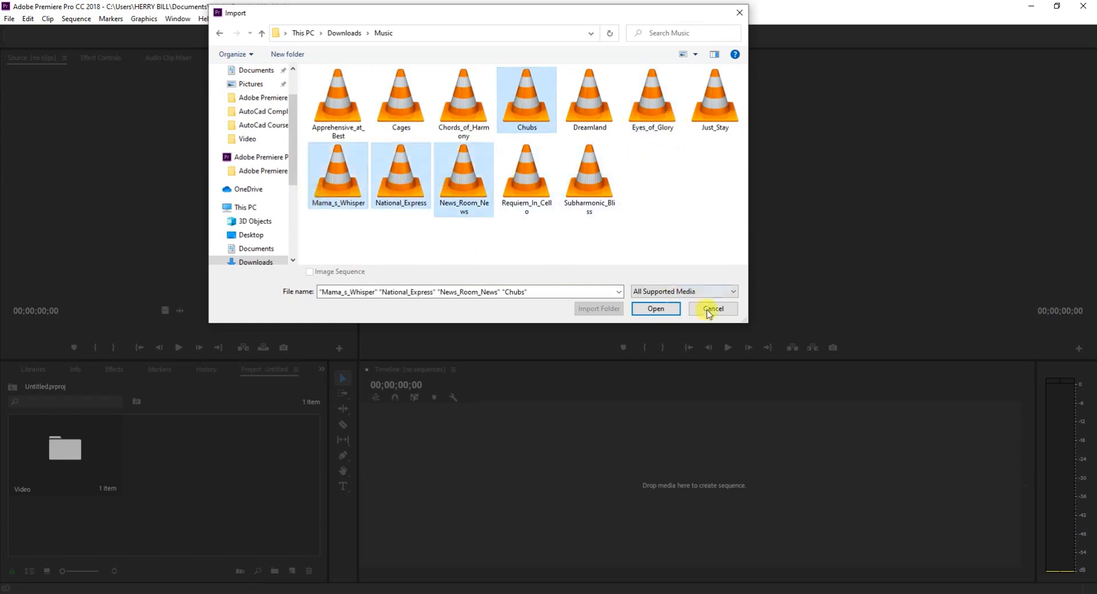
{"action": "left_click", "coordinate": [656, 309]}
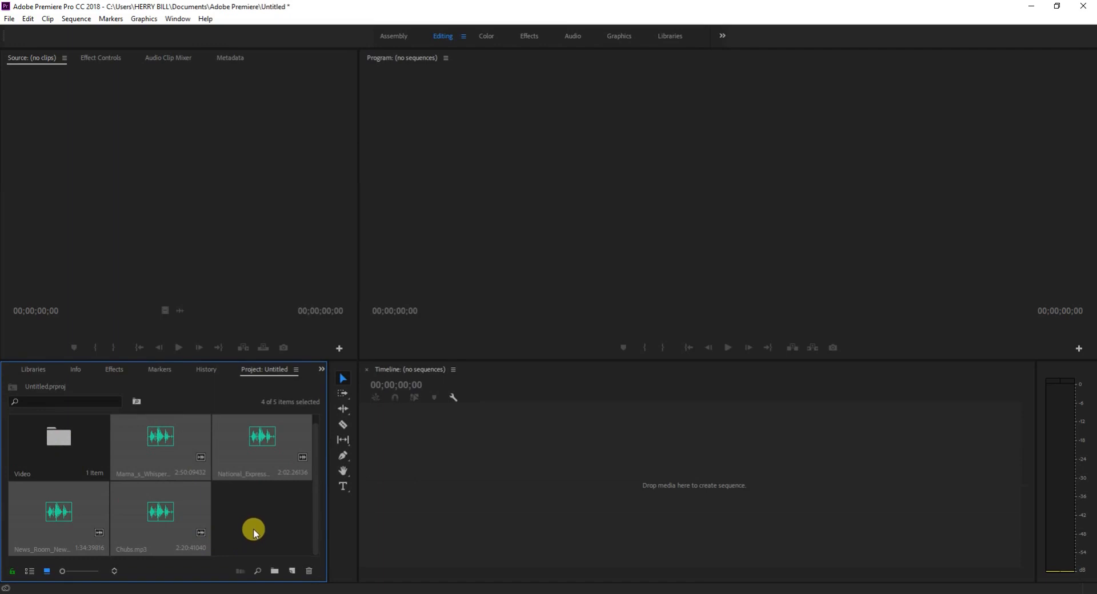
Create a new bin in the project root and name it Music.
{"action": "left_click", "coordinate": [293, 571]}
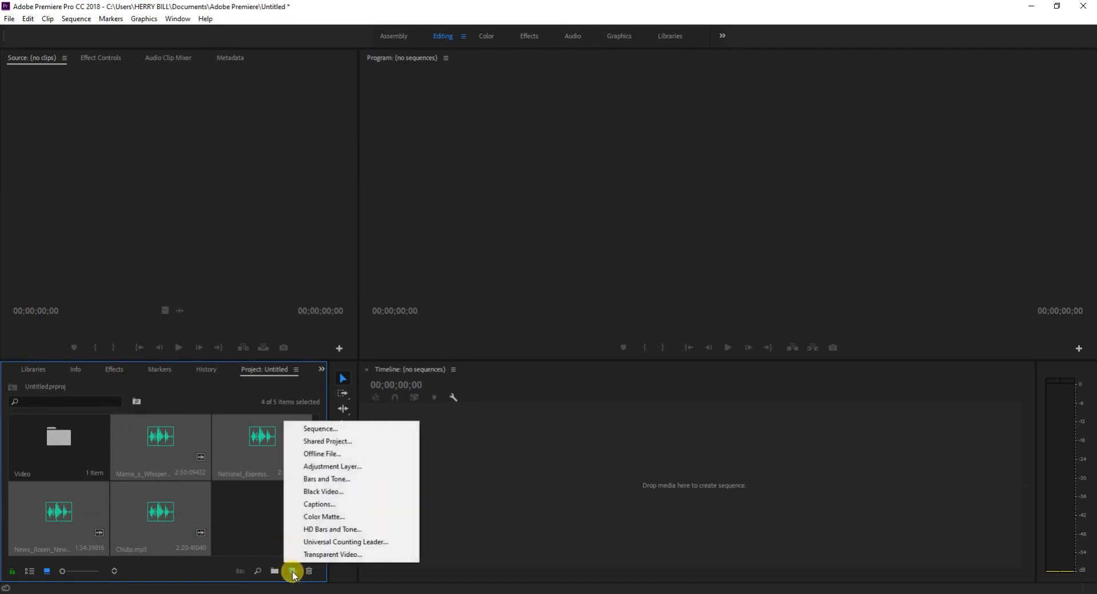
{"action": "left_click", "coordinate": [264, 522]}
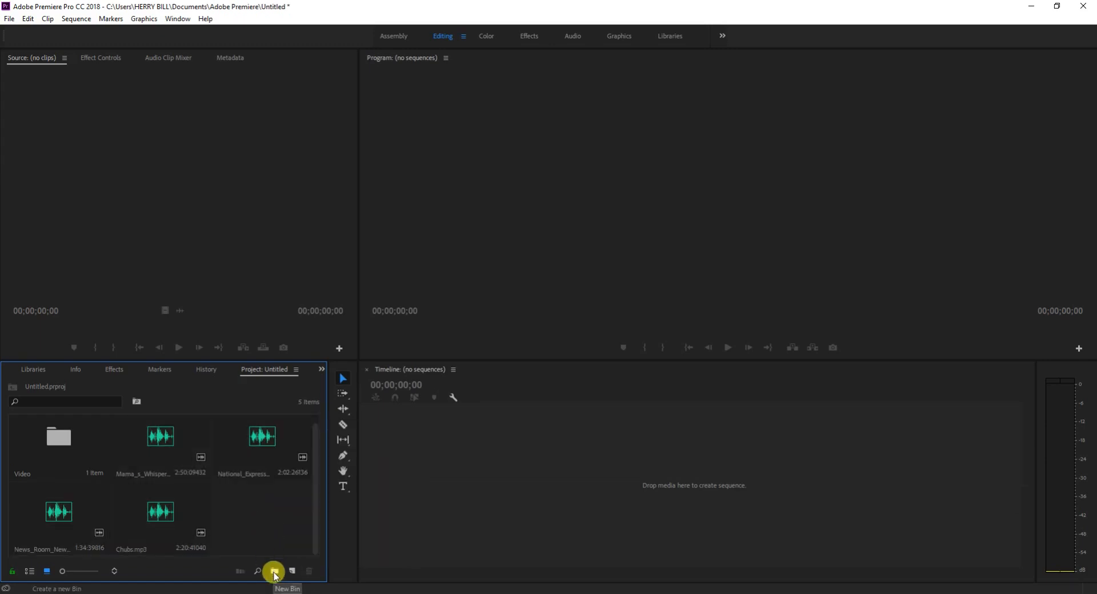
{"action": "left_click", "coordinate": [275, 572]}
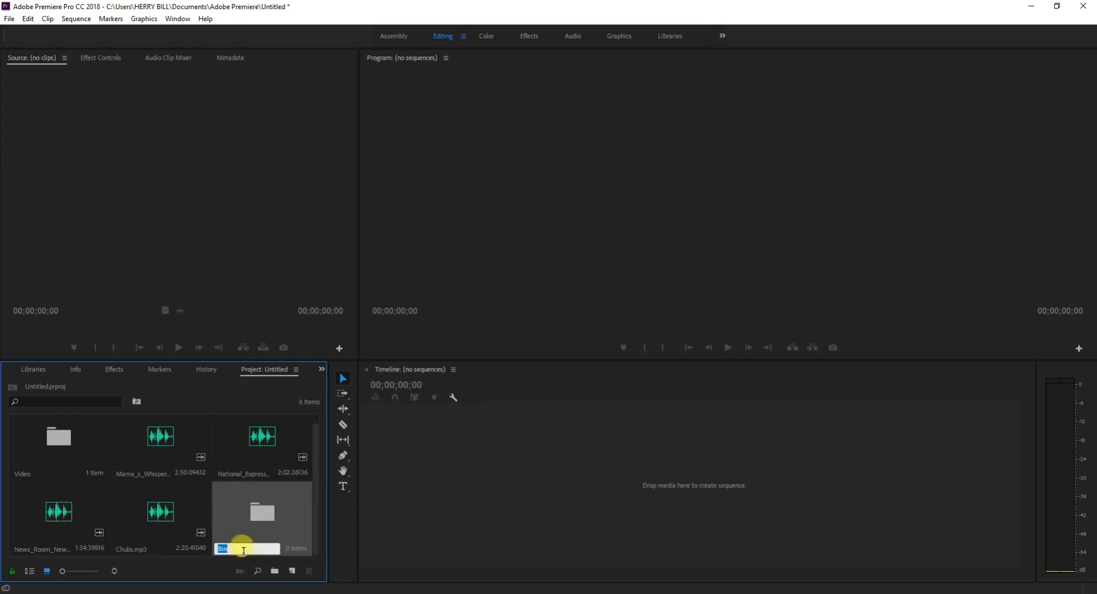
{"action": "key", "text": "Return"}
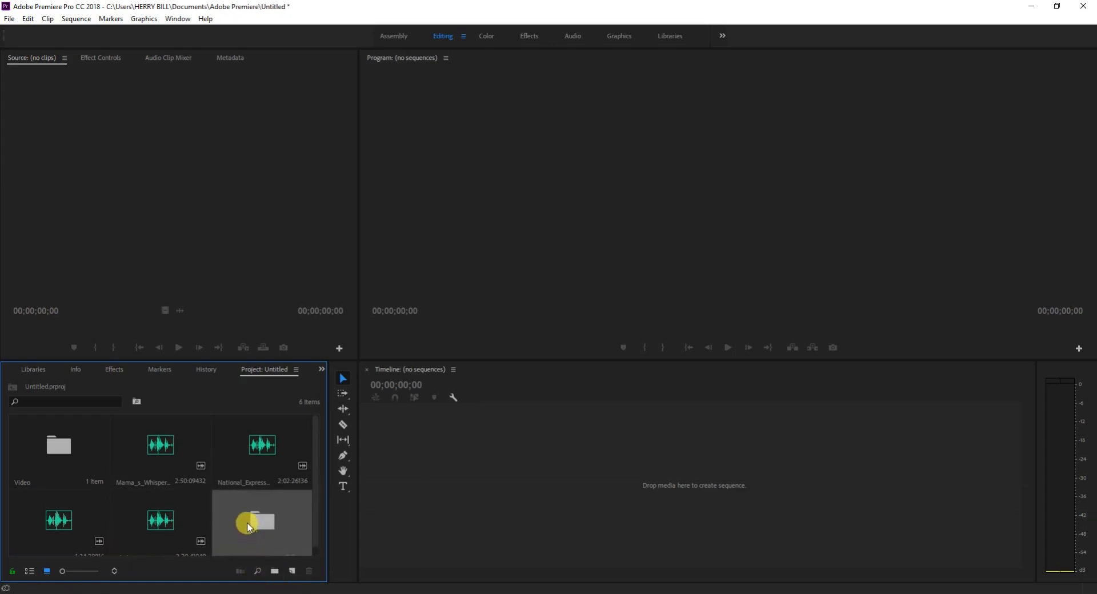
{"action": "scroll", "coordinate": [249, 527], "scroll_direction": "down", "scroll_amount": 1}
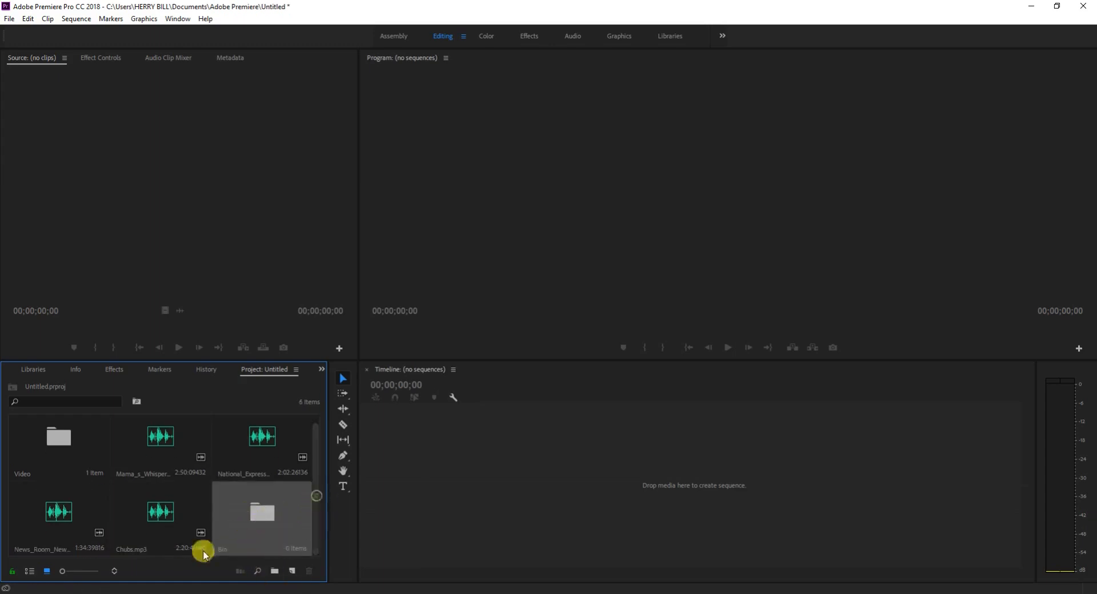
{"action": "left_click", "coordinate": [219, 548]}
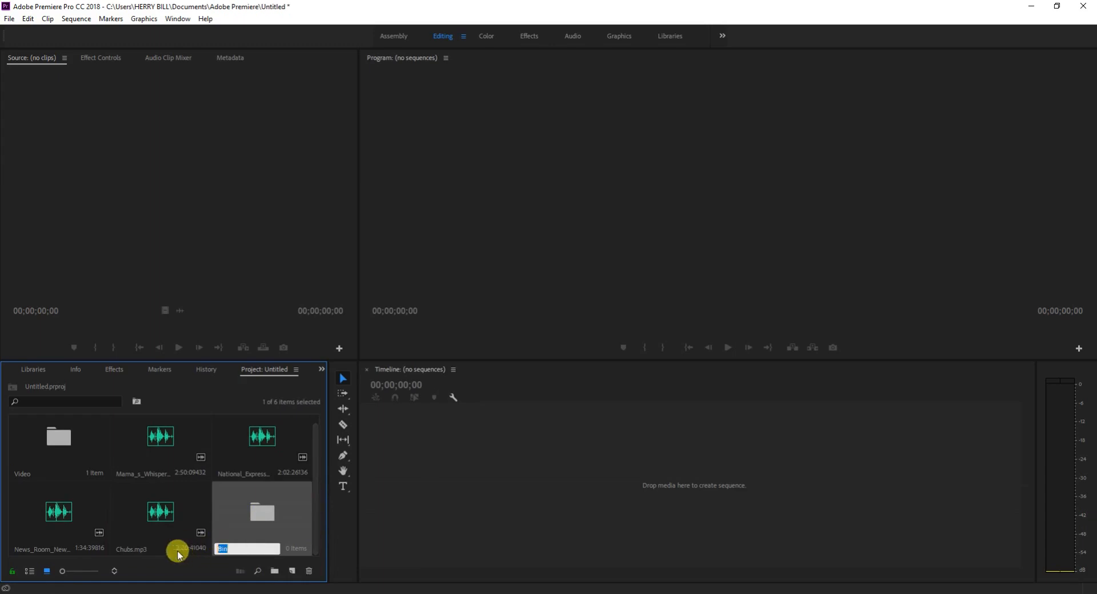
{"action": "type", "text": "Audo"}
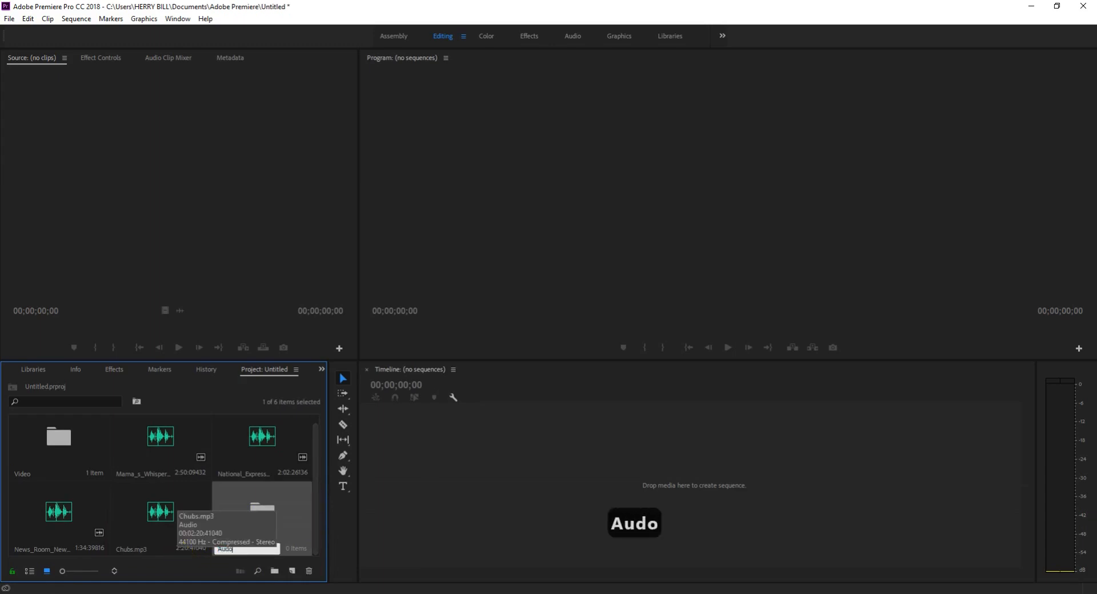
{"action": "key", "text": "BackSpace"}
{"action": "key", "text": "BackSpace"}
{"action": "key", "text": "BackSpace"}
{"action": "key", "text": "BackSpace"}
{"action": "key", "text": "BackSpace"}
{"action": "type", "text": "M"}
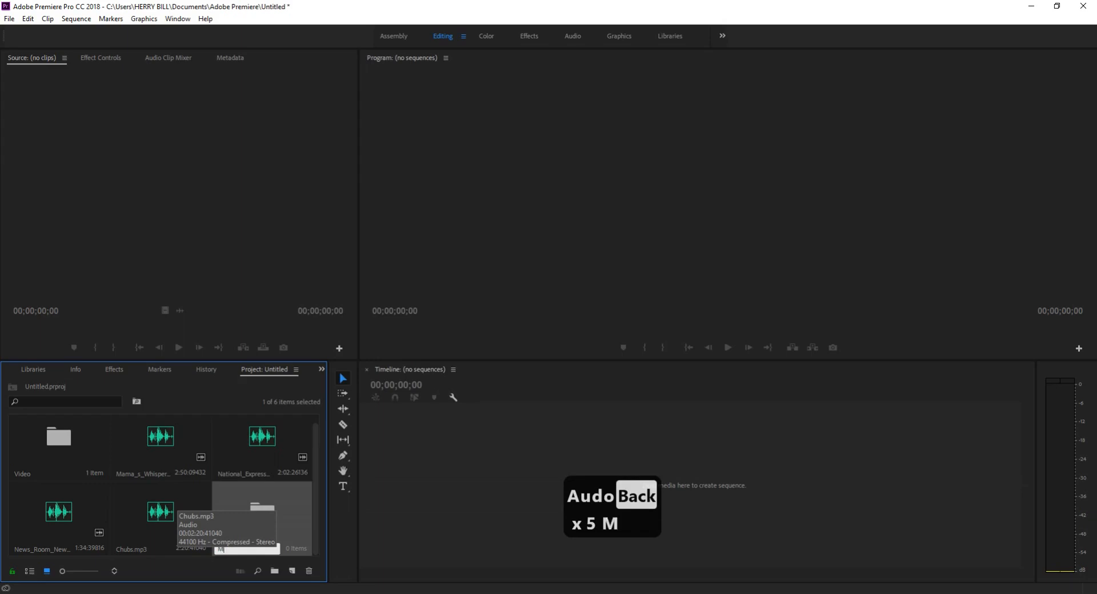
{"action": "type", "text": "usic"}
{"action": "key", "text": "Return"}
Move the National_Express, Mama_s_Whisper, News_Room_News and Chubs audio files into the Music bin.
{"action": "left_click", "coordinate": [239, 444]}
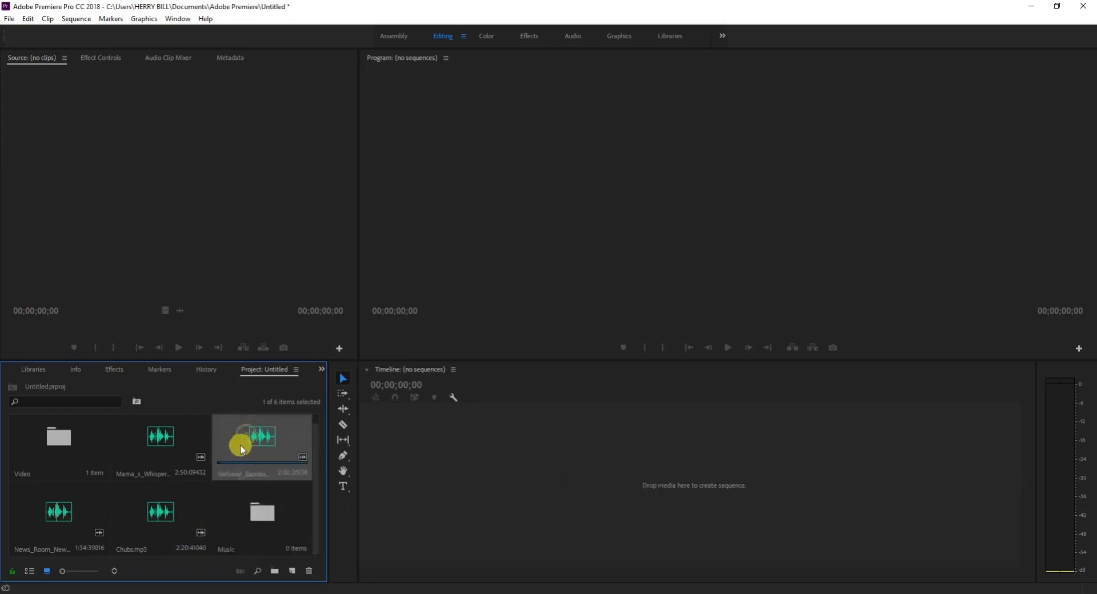
{"action": "left_click_drag", "start_coordinate": [240, 444], "coordinate": [261, 512]}
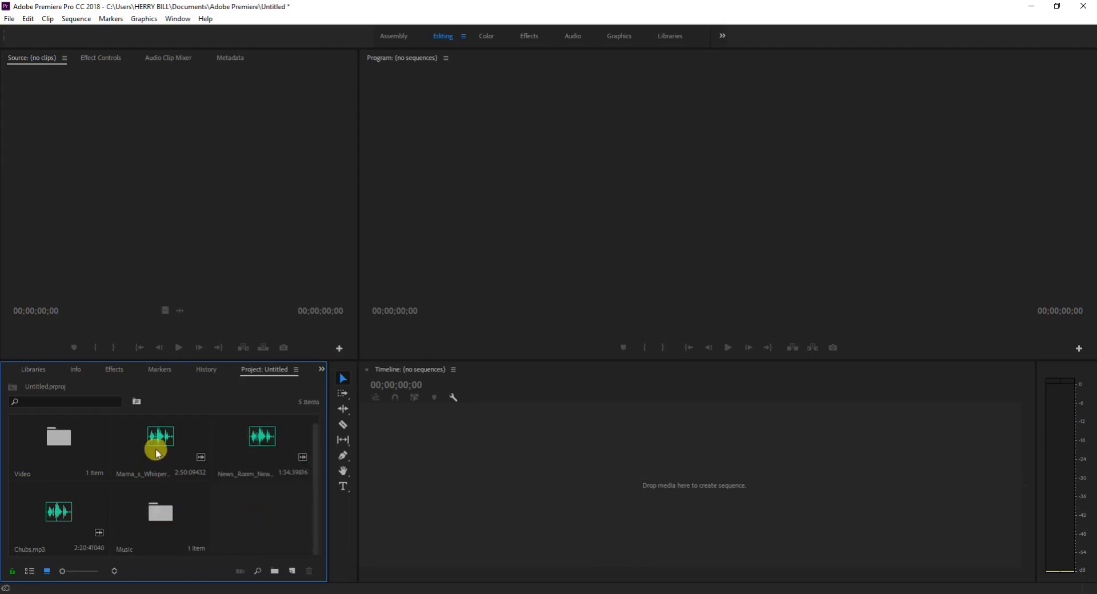
{"action": "left_click_drag", "start_coordinate": [157, 453], "coordinate": [157, 534]}
{"action": "left_click_drag", "start_coordinate": [259, 453], "coordinate": [125, 502]}
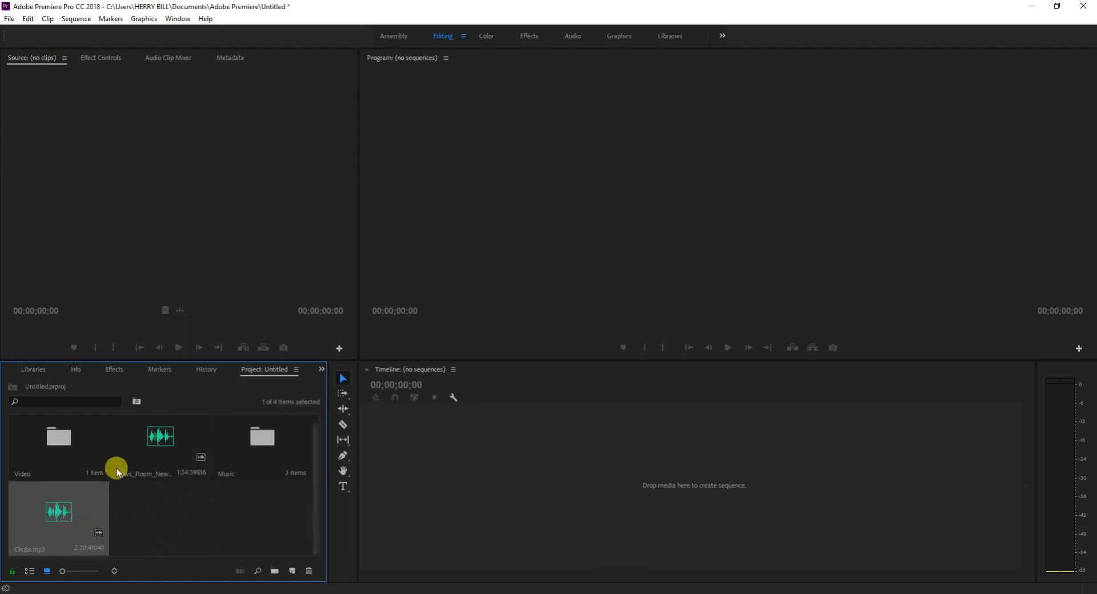
{"action": "left_click_drag", "start_coordinate": [160, 429], "coordinate": [150, 453]}
{"action": "left_click", "coordinate": [272, 459]}
{"action": "left_click_drag", "start_coordinate": [269, 455], "coordinate": [161, 448]}
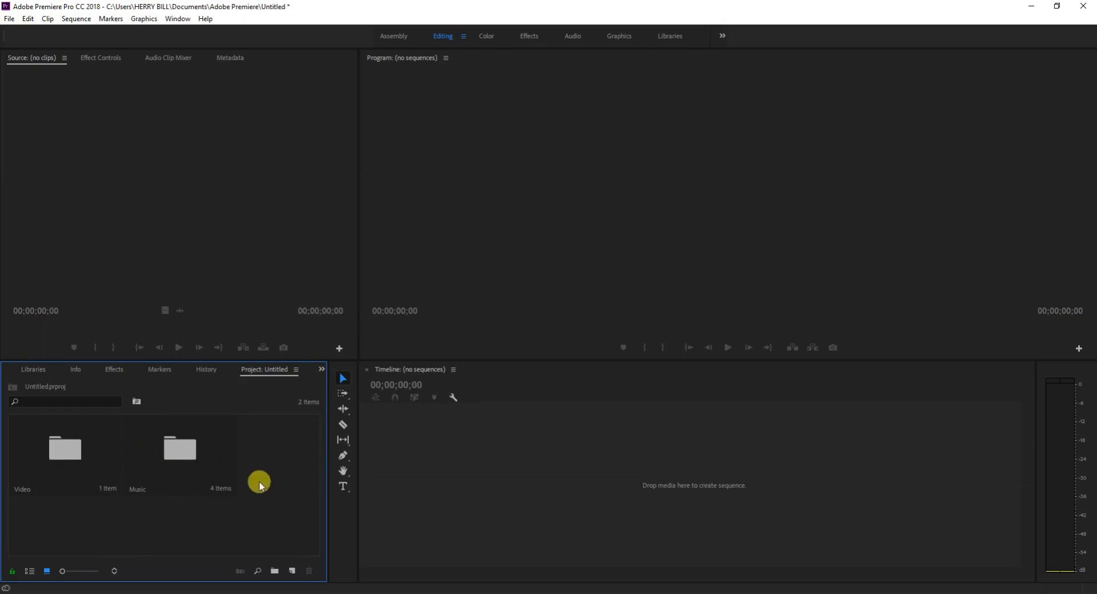
Create another bin in the project root and name it Photo.
{"action": "left_click", "coordinate": [275, 571]}
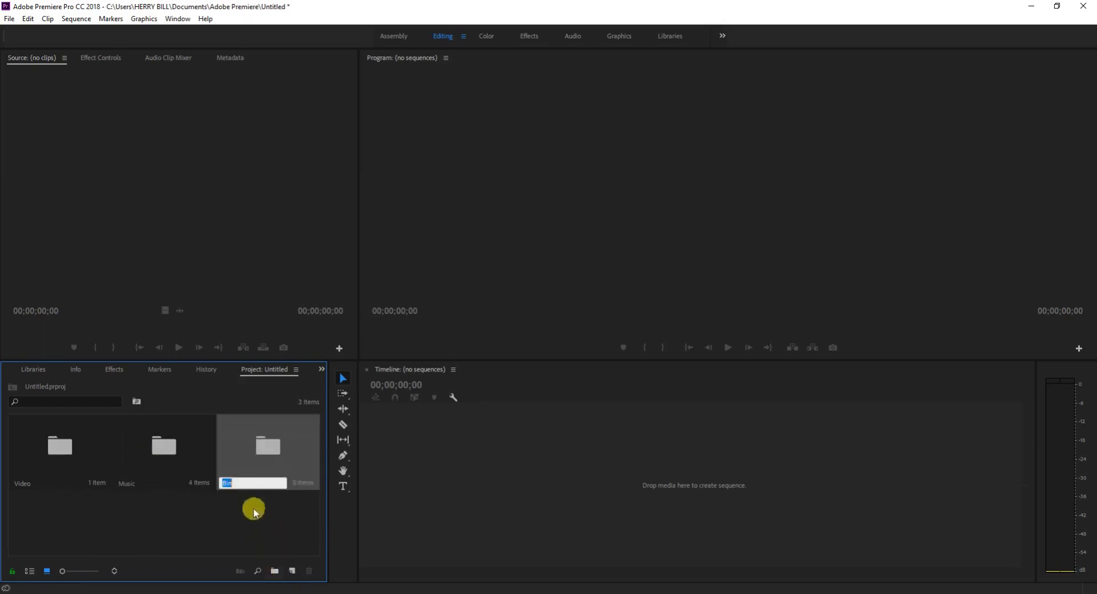
{"action": "type", "text": "Photo"}
{"action": "left_click", "coordinate": [280, 501]}
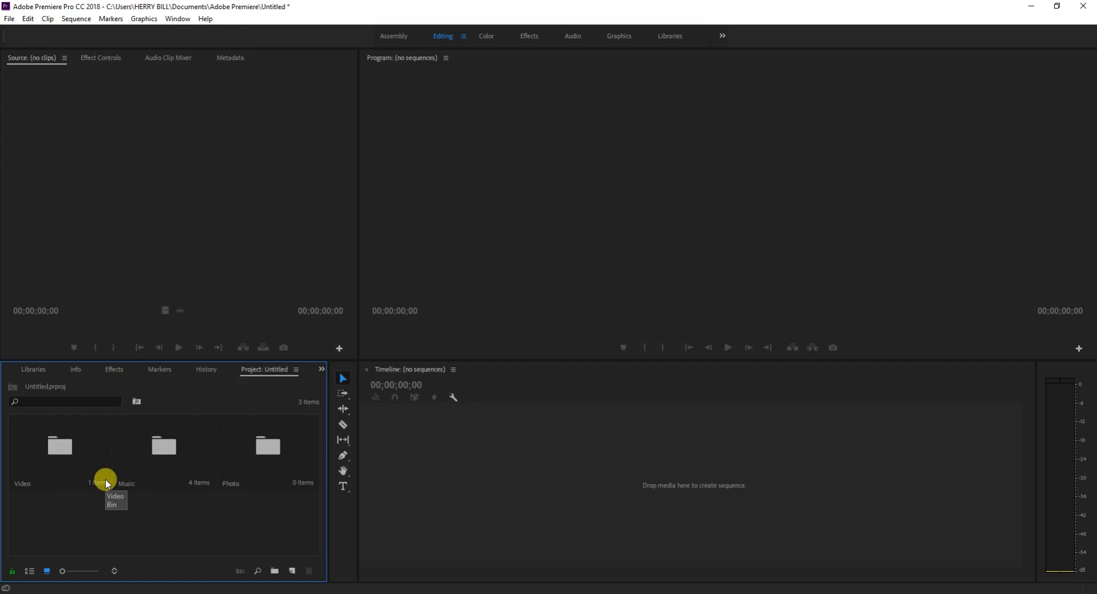
Open the Music bin to look at its audio files and return to the project root.
{"action": "left_click", "coordinate": [153, 460]}
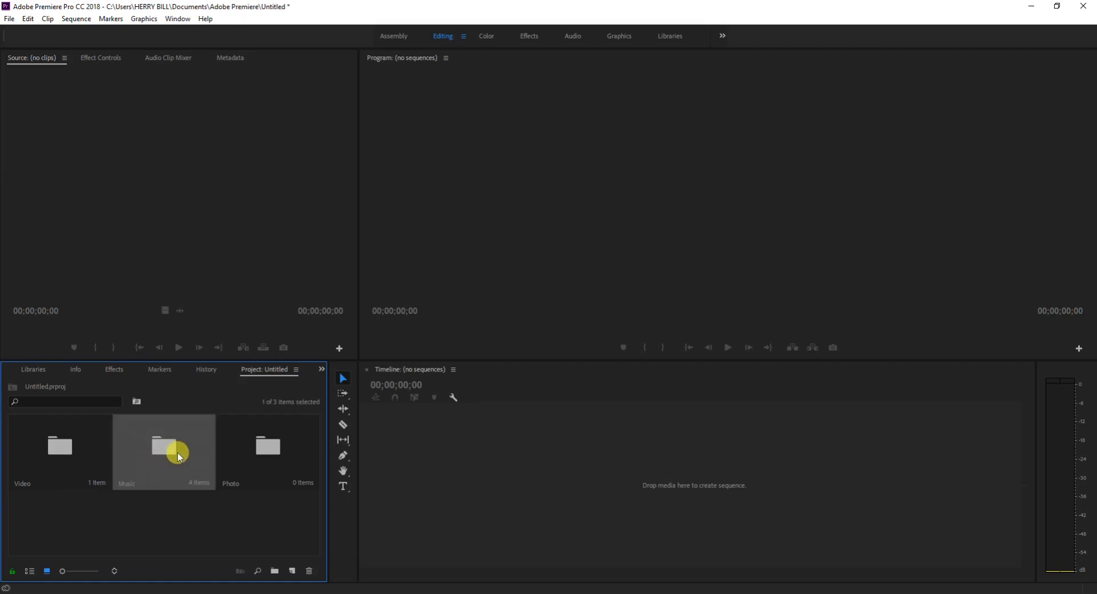
{"action": "double_click", "coordinate": [177, 451]}
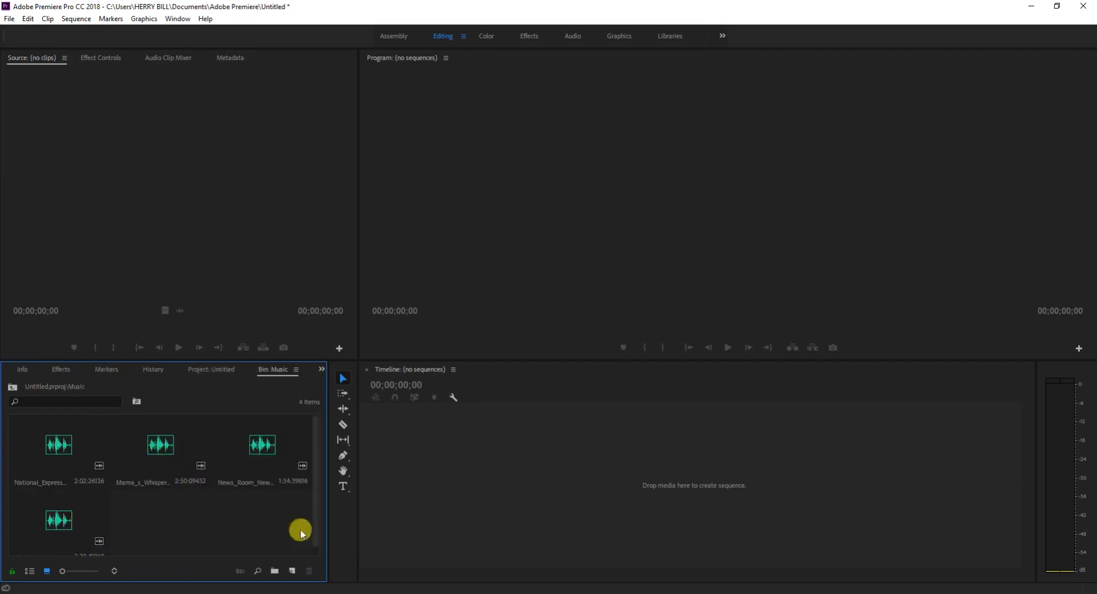
{"action": "left_click", "coordinate": [13, 389]}
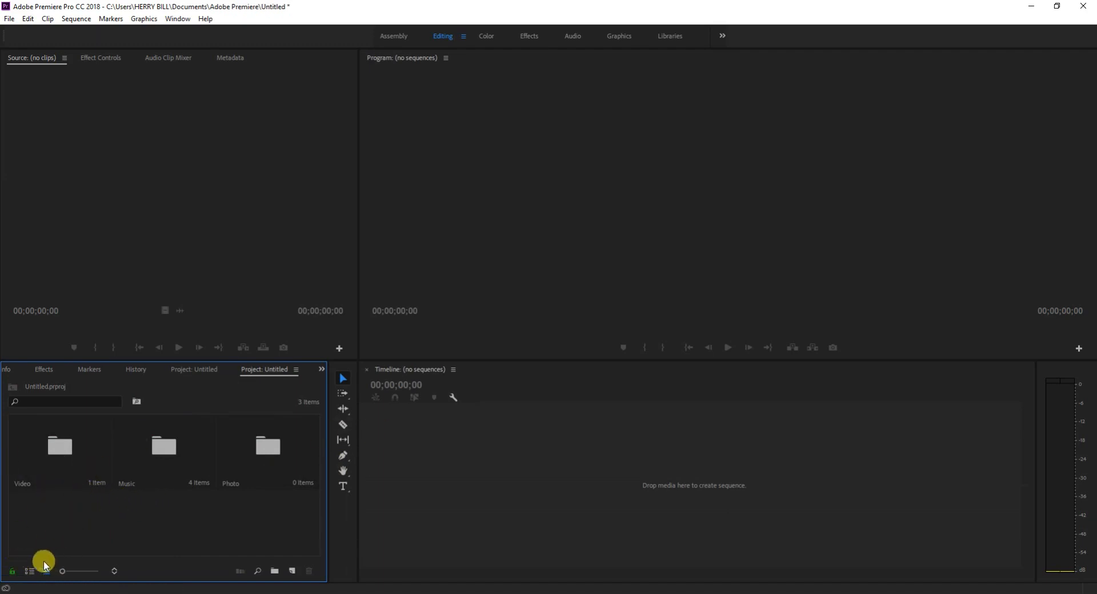
Show the project in list view, look through the Music and Video bins' contents, and return to icon view.
{"action": "left_click", "coordinate": [29, 571]}
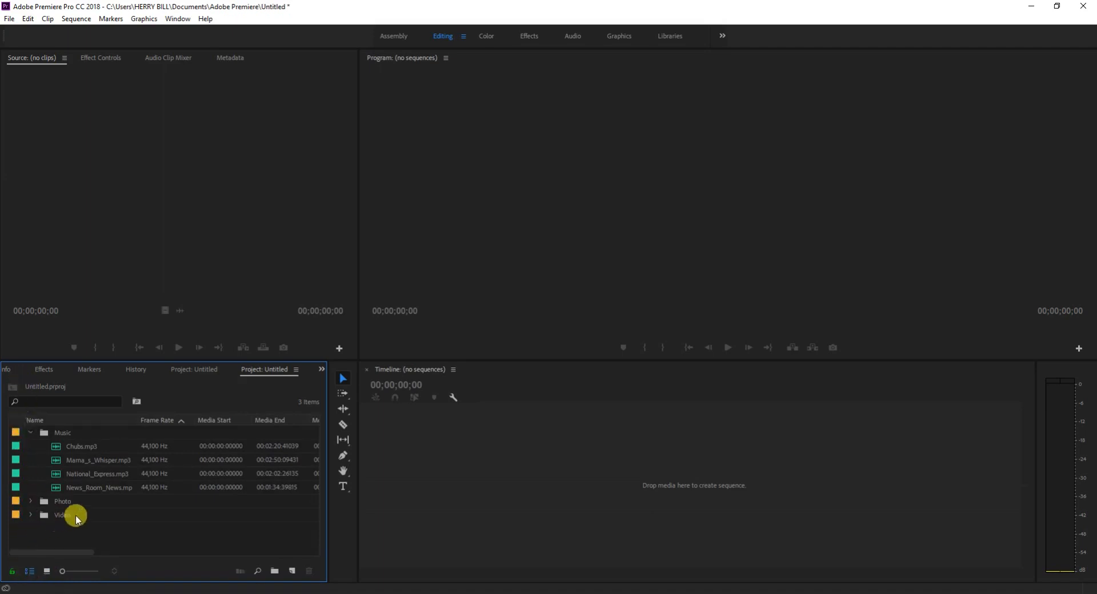
{"action": "left_click", "coordinate": [29, 433]}
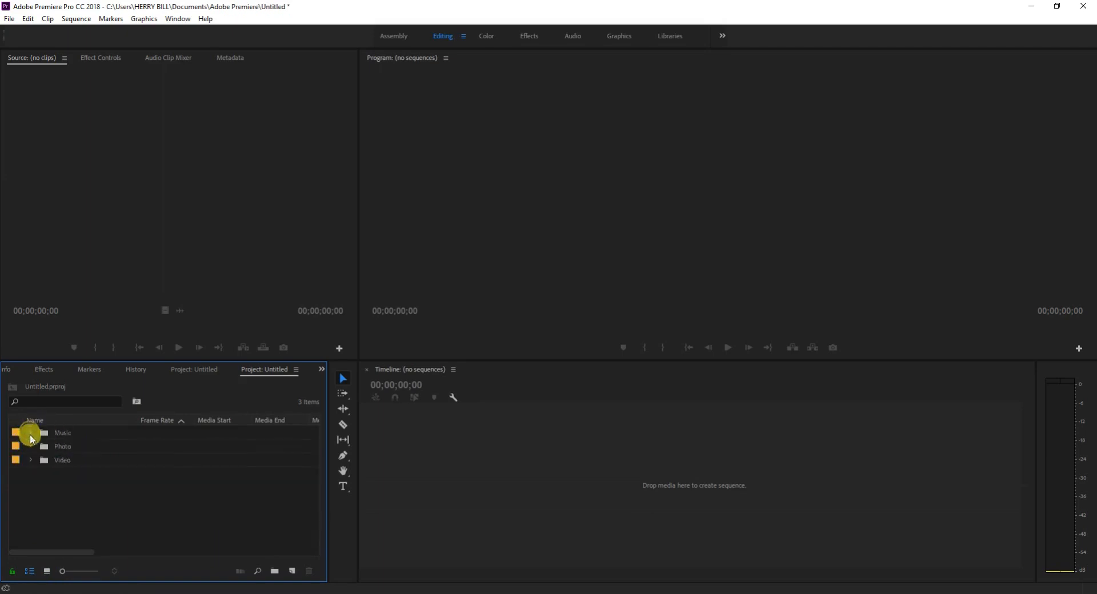
{"action": "left_click_drag", "start_coordinate": [78, 513], "coordinate": [37, 424]}
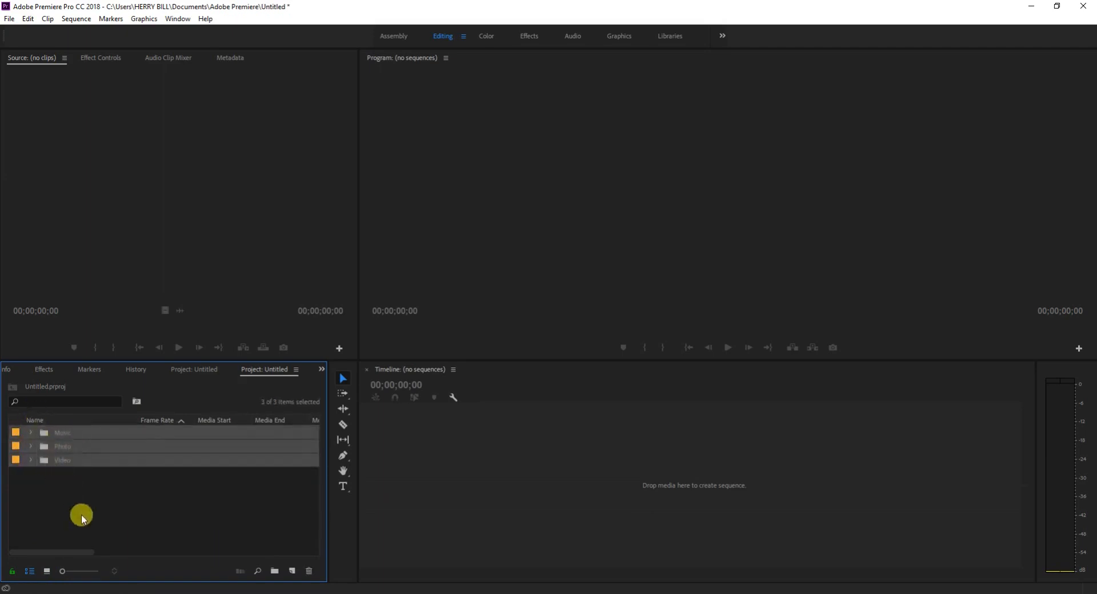
{"action": "left_click", "coordinate": [81, 515]}
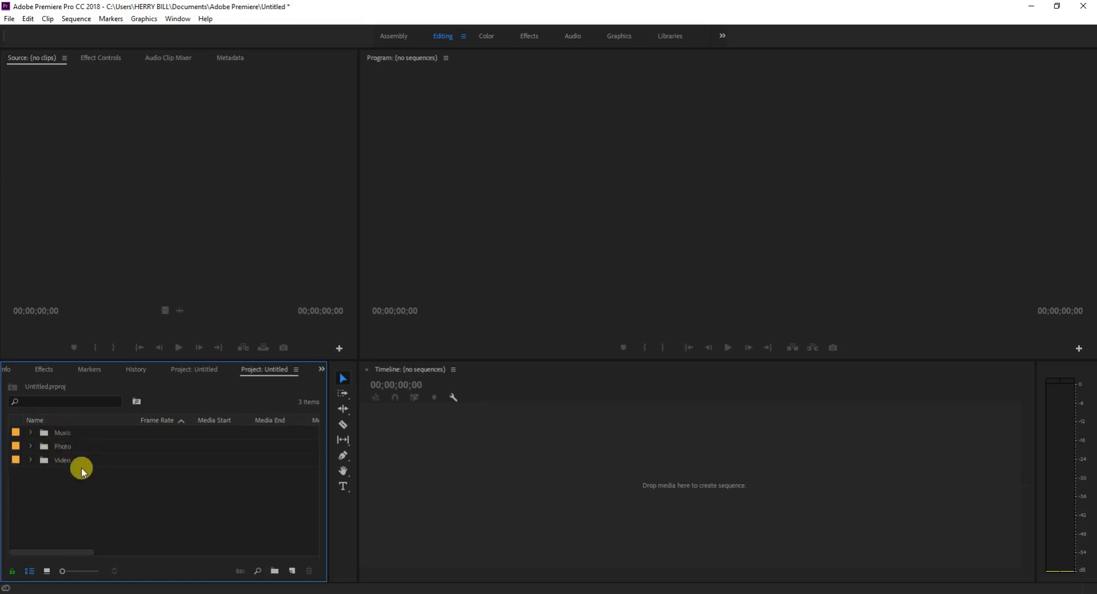
{"action": "left_click", "coordinate": [30, 460]}
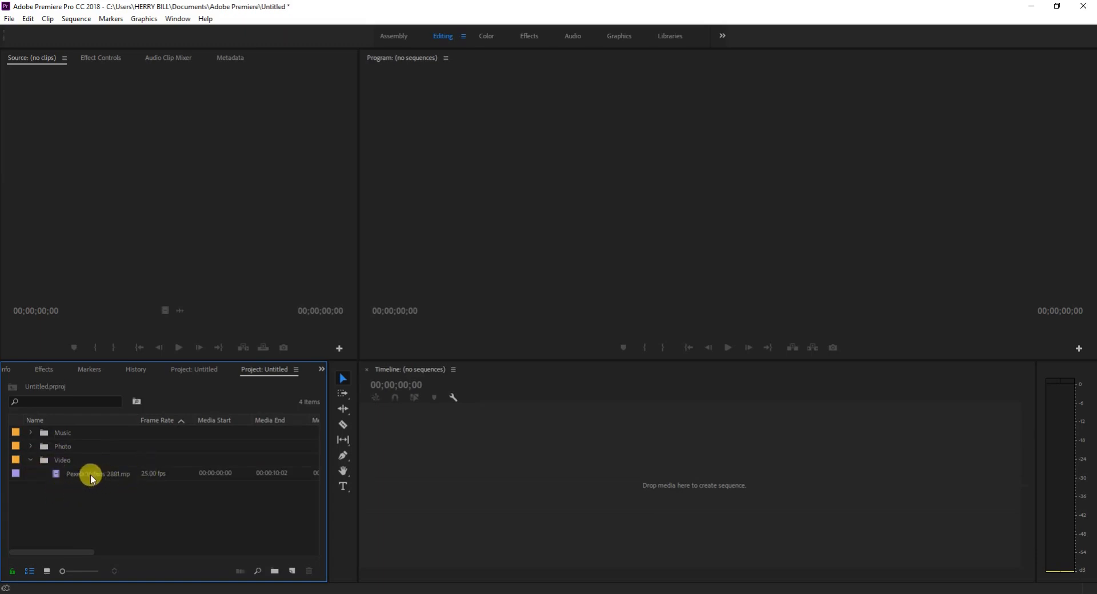
{"action": "left_click", "coordinate": [29, 459]}
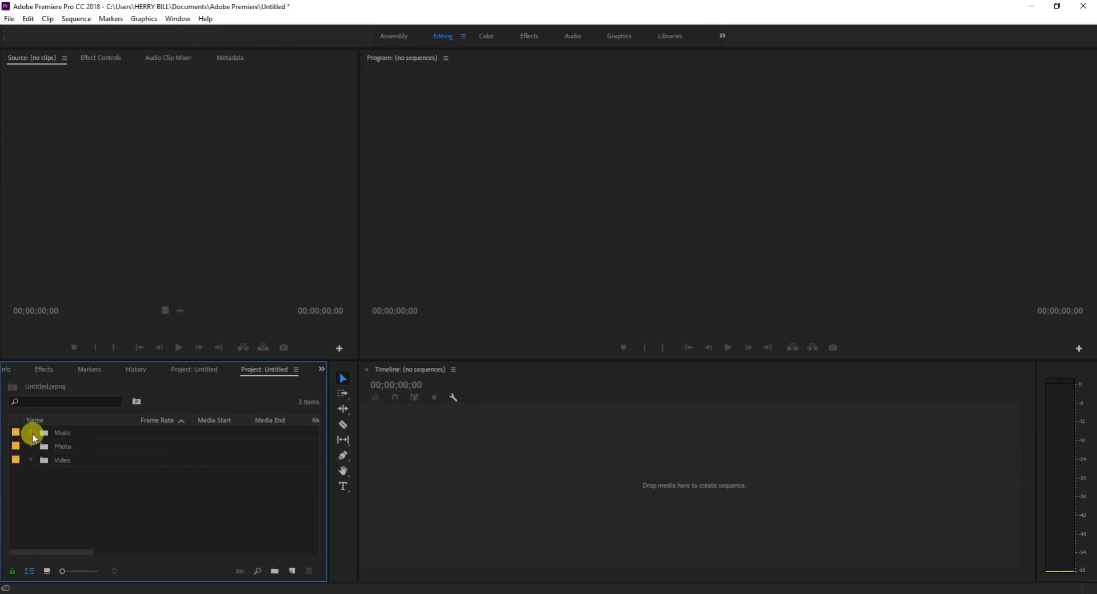
{"action": "left_click", "coordinate": [30, 433]}
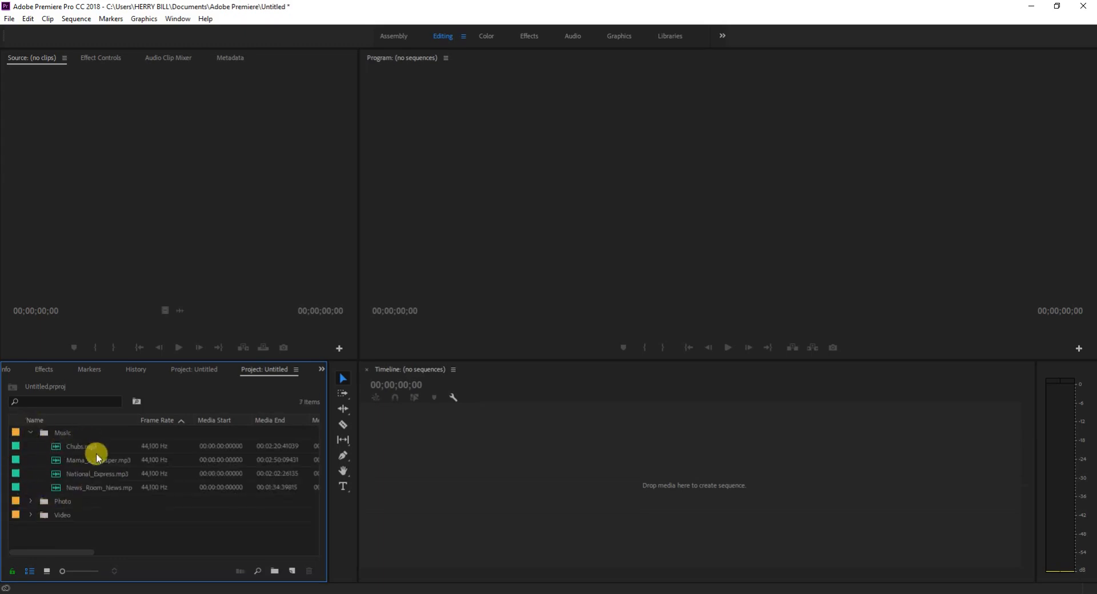
{"action": "left_click", "coordinate": [31, 431]}
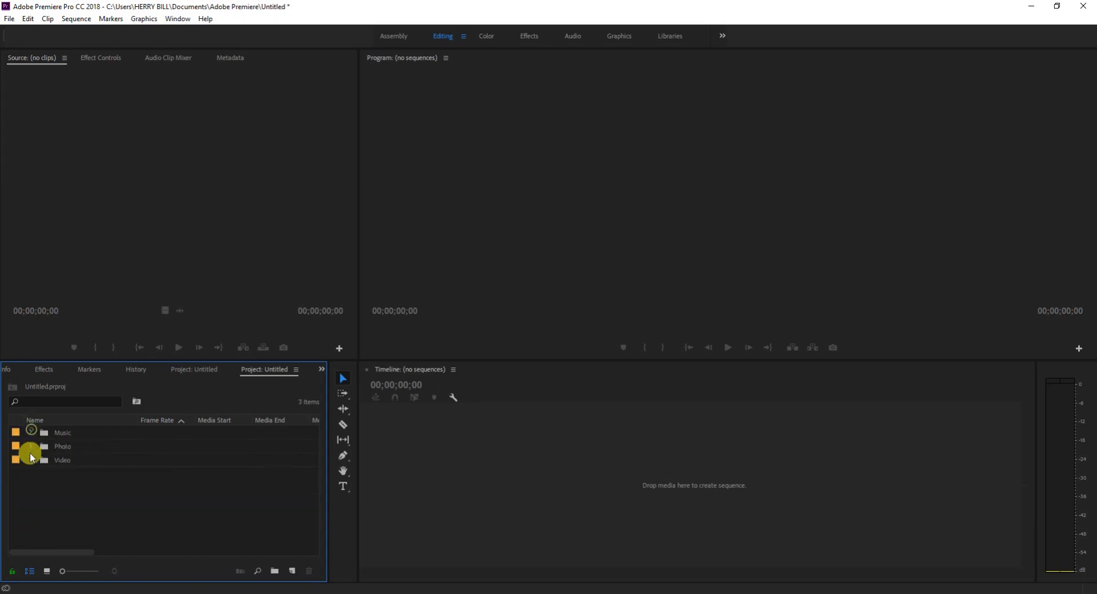
{"action": "left_click", "coordinate": [48, 571]}
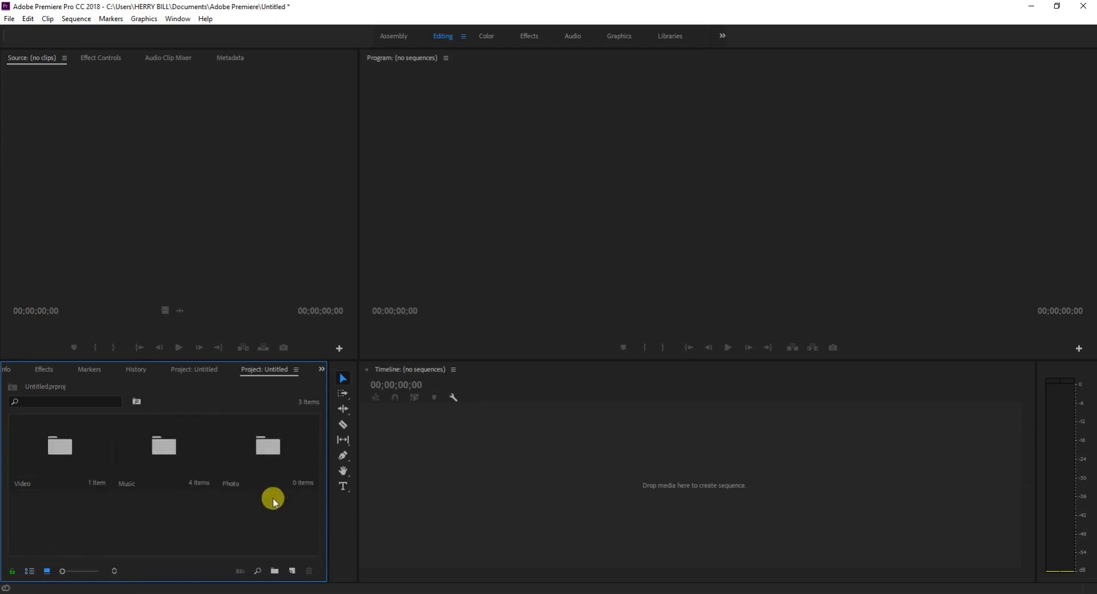
Open the Video bin to view its clip and go back to the project root.
{"action": "left_click", "coordinate": [30, 468]}
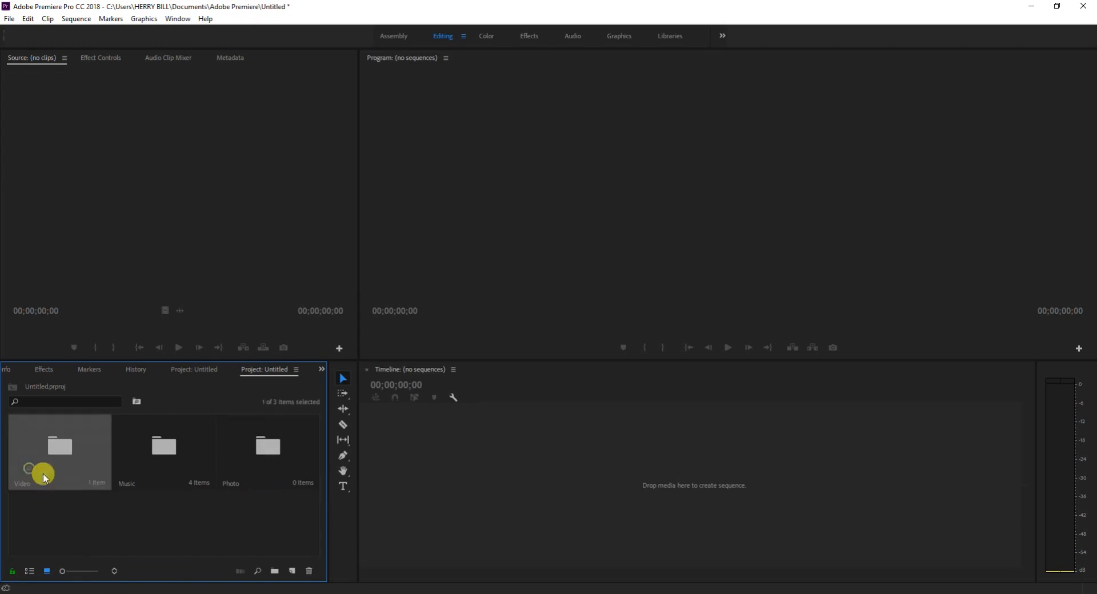
{"action": "double_click", "coordinate": [71, 462]}
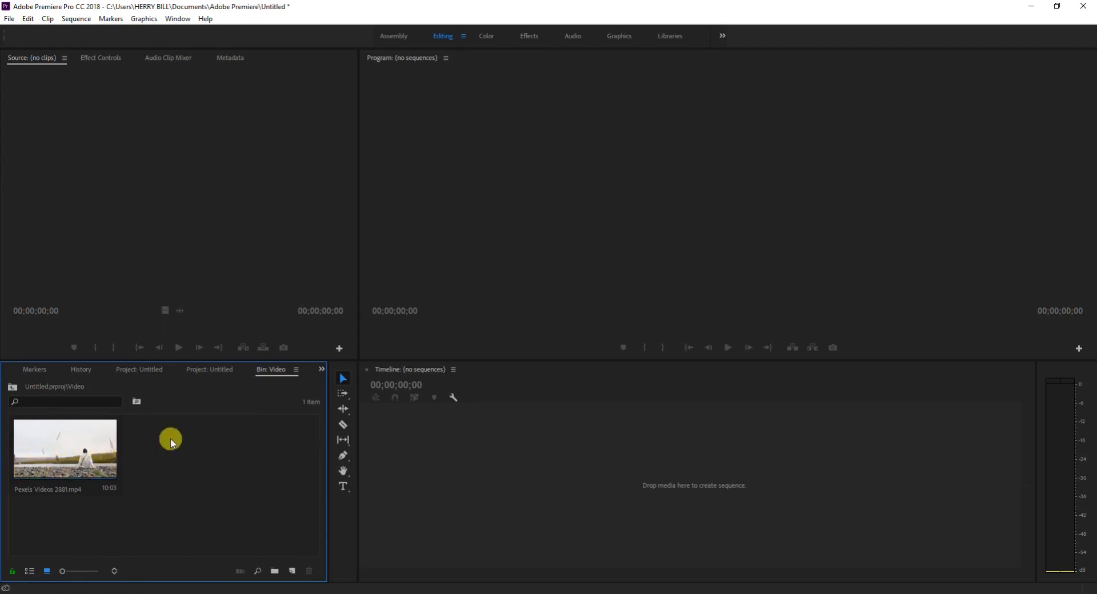
{"action": "left_click", "coordinate": [12, 388]}
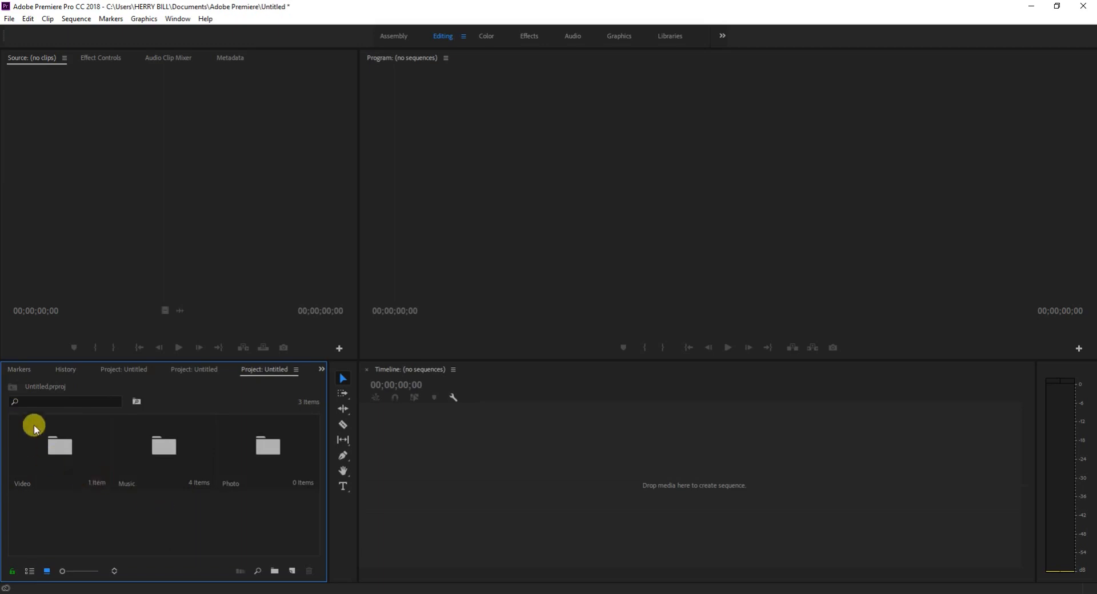
Search the project items for Video.
{"action": "left_click", "coordinate": [39, 399]}
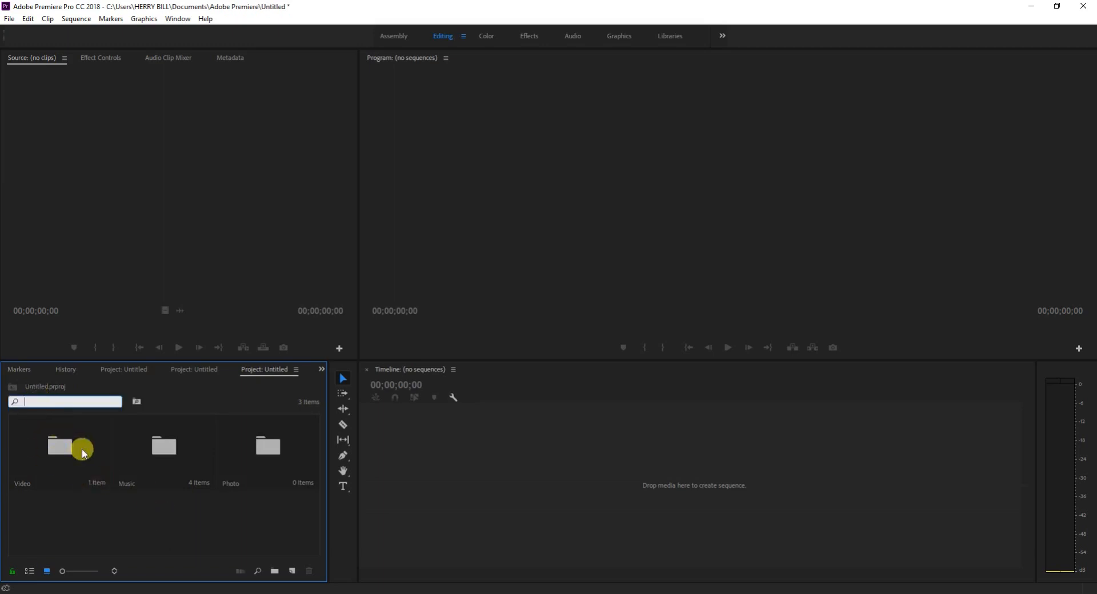
{"action": "type", "text": "Video"}
{"action": "key", "text": "Return"}
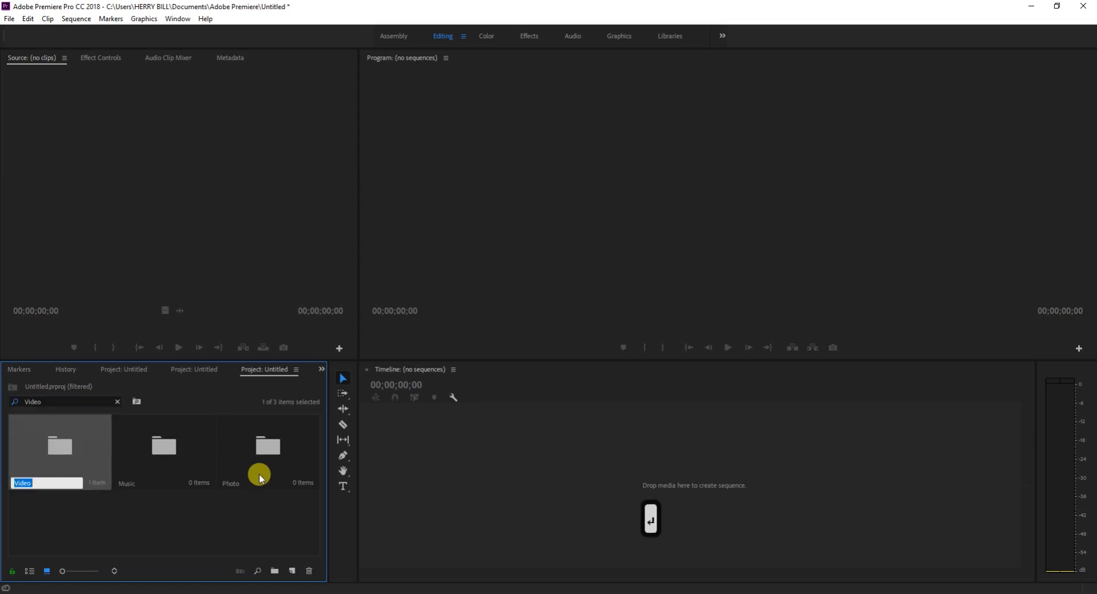
Replace the project item search text with vido and run the search.
{"action": "left_click", "coordinate": [59, 402]}
{"action": "type", "text": "i"}
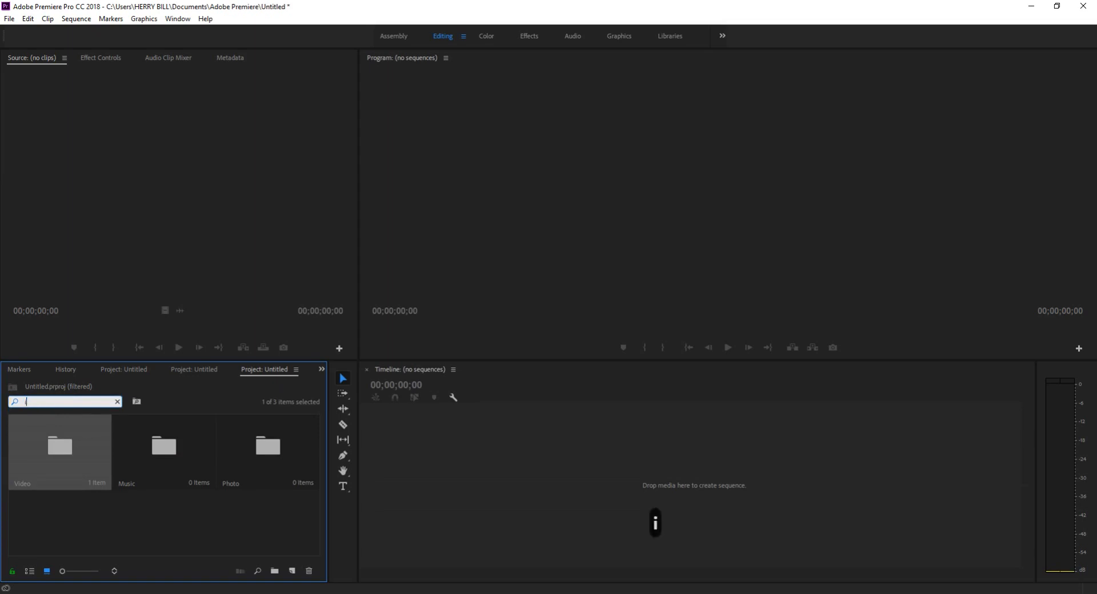
{"action": "key", "text": "BackSpace"}
{"action": "key", "text": "BackSpace"}
{"action": "type", "text": "vid"}
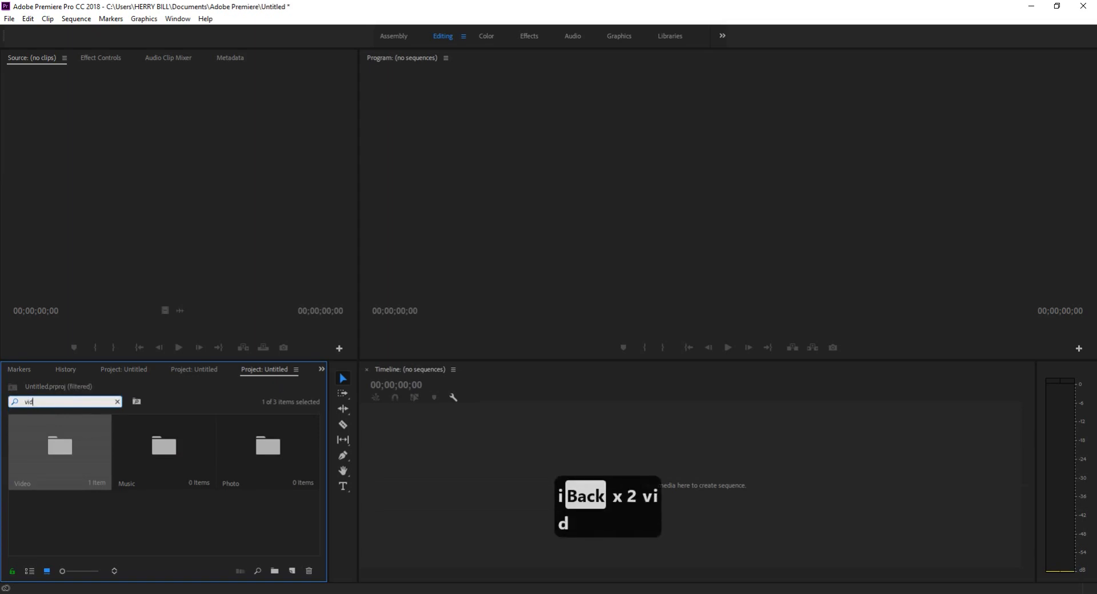
{"action": "type", "text": "o"}
{"action": "key", "text": "Return"}
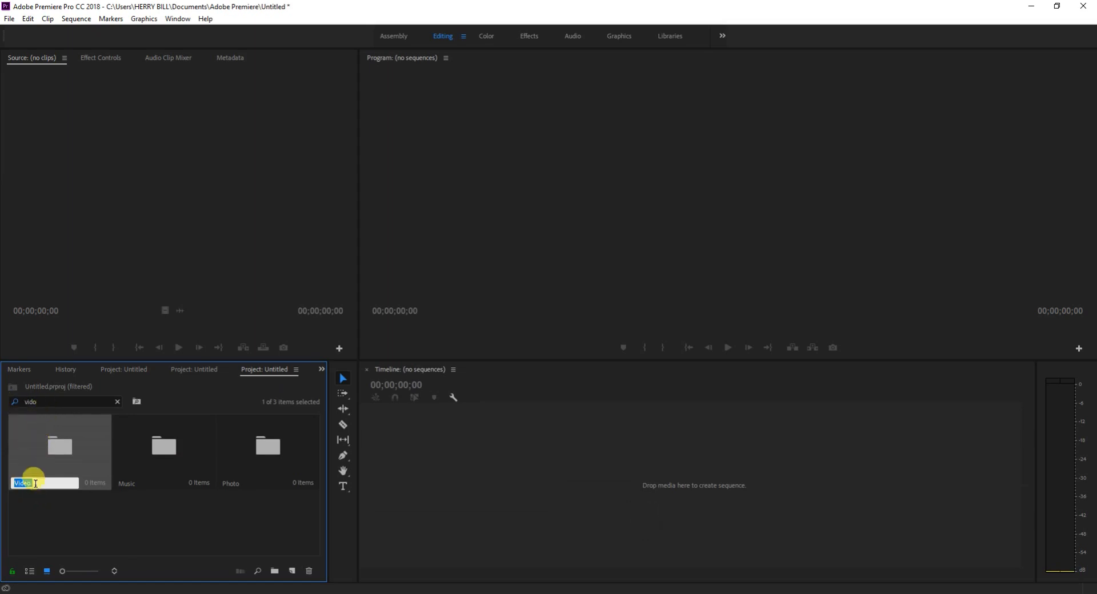
Search the project items for mu.
{"action": "left_click", "coordinate": [34, 402]}
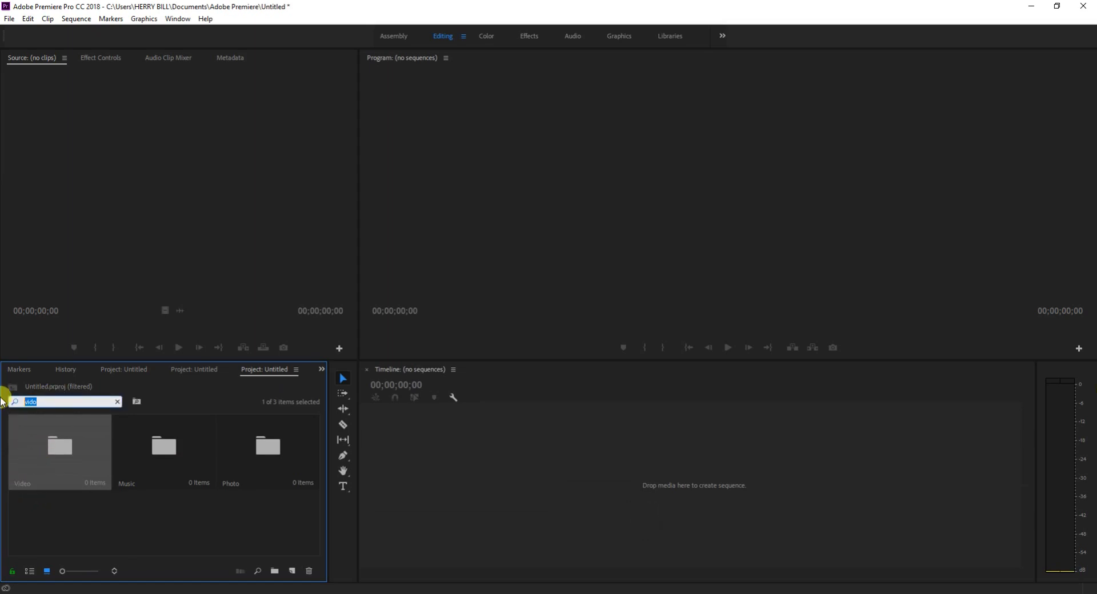
{"action": "type", "text": "mu"}
{"action": "key", "text": "Return"}
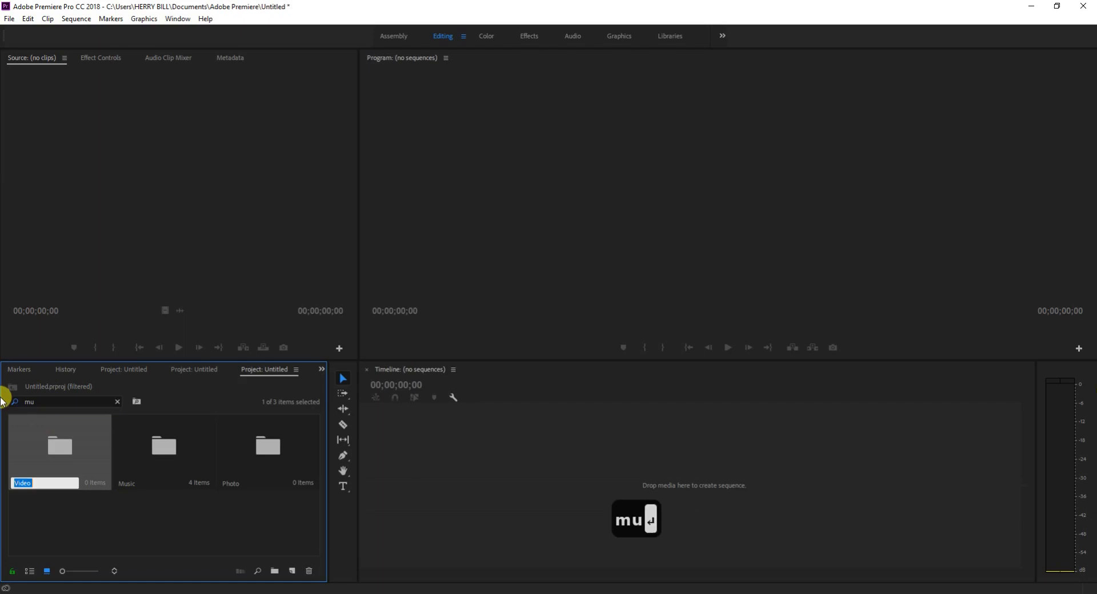
Search the project items for Mus and clear the search to list everything again.
{"action": "left_click", "coordinate": [55, 400]}
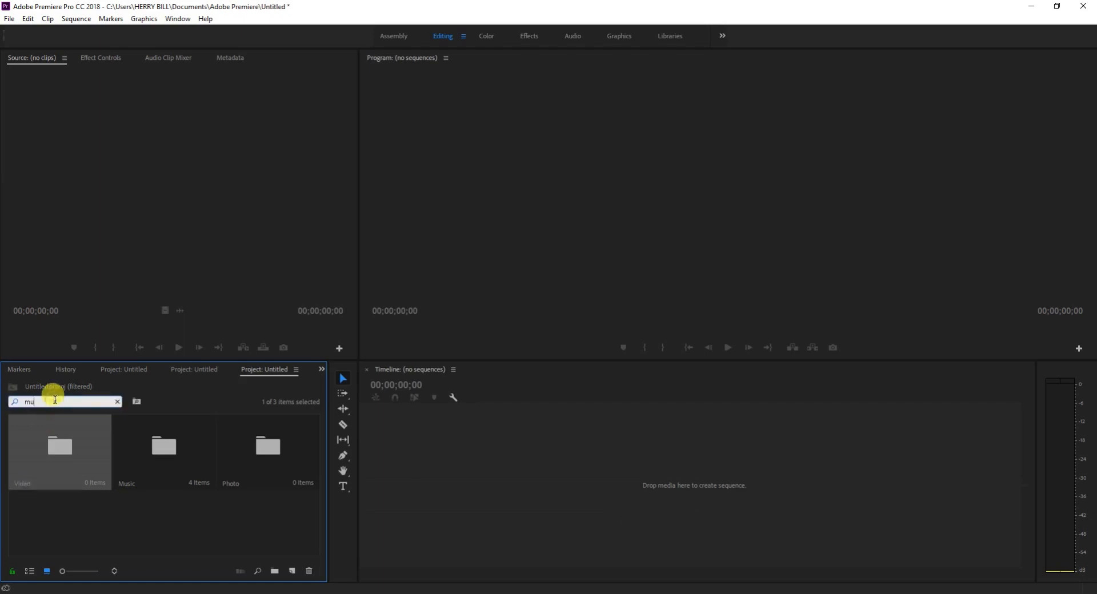
{"action": "key", "text": "BackSpace"}
{"action": "key", "text": "BackSpace"}
{"action": "key", "text": "BackSpace"}
{"action": "type", "text": "M"}
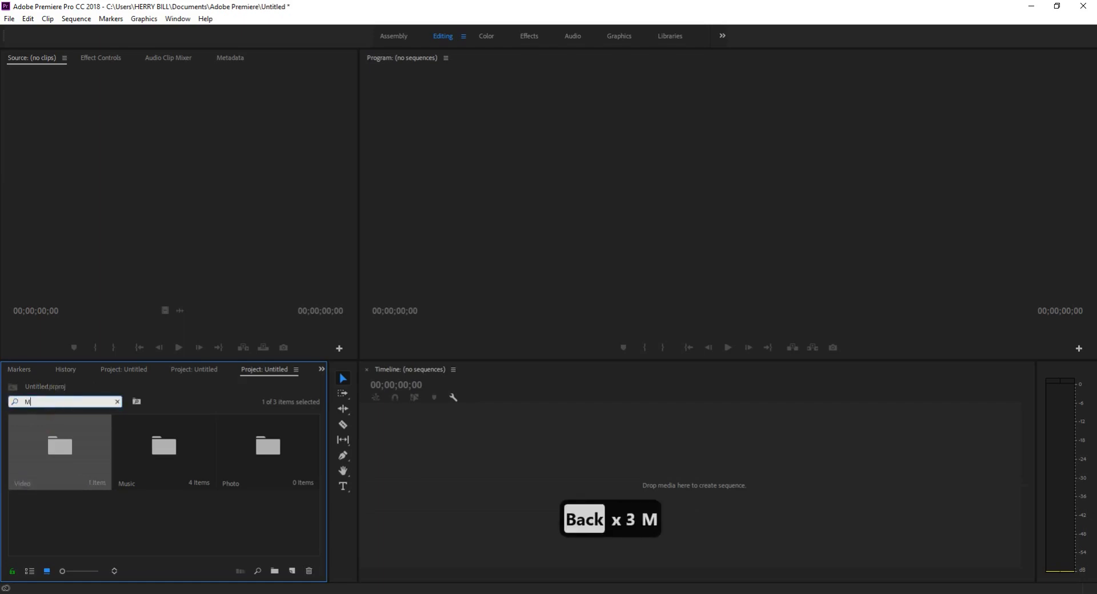
{"action": "type", "text": "us"}
{"action": "key", "text": "Return"}
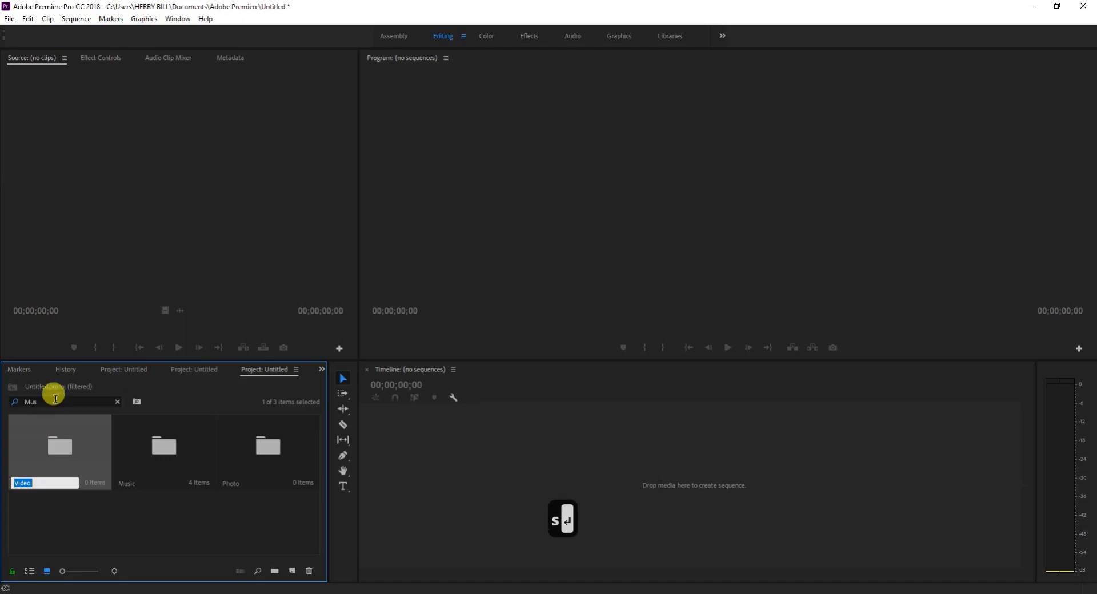
{"action": "left_click", "coordinate": [43, 400]}
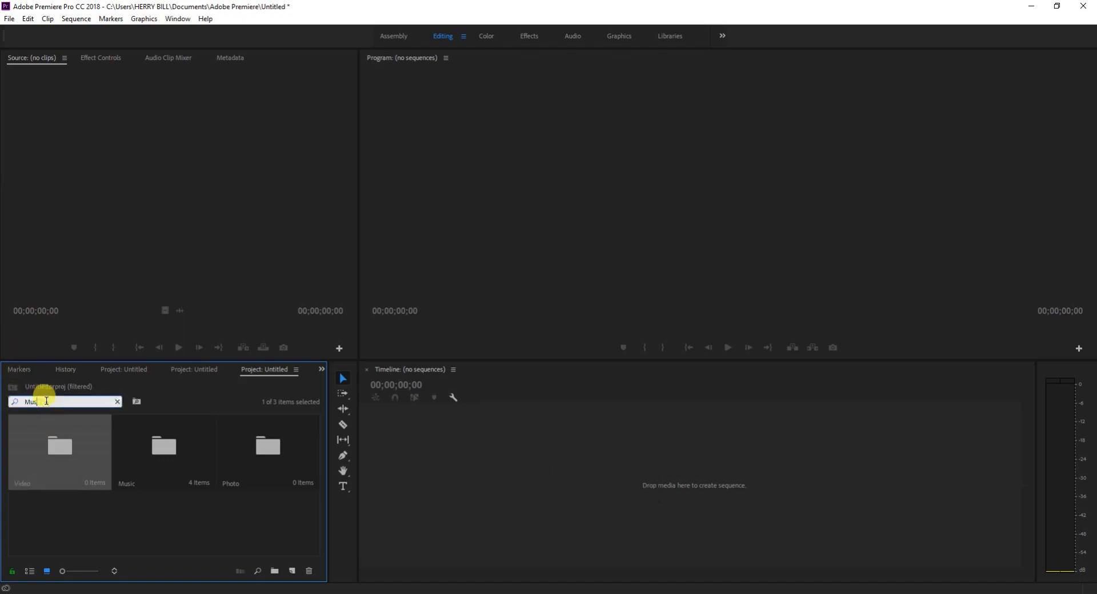
{"action": "left_click", "coordinate": [109, 470]}
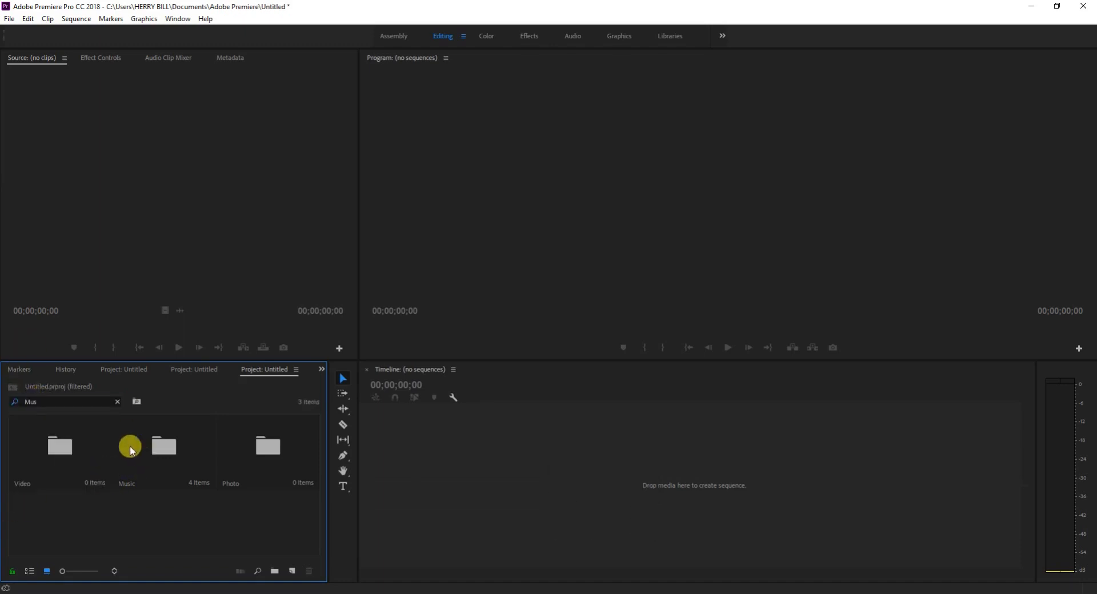
{"action": "left_click", "coordinate": [117, 404]}
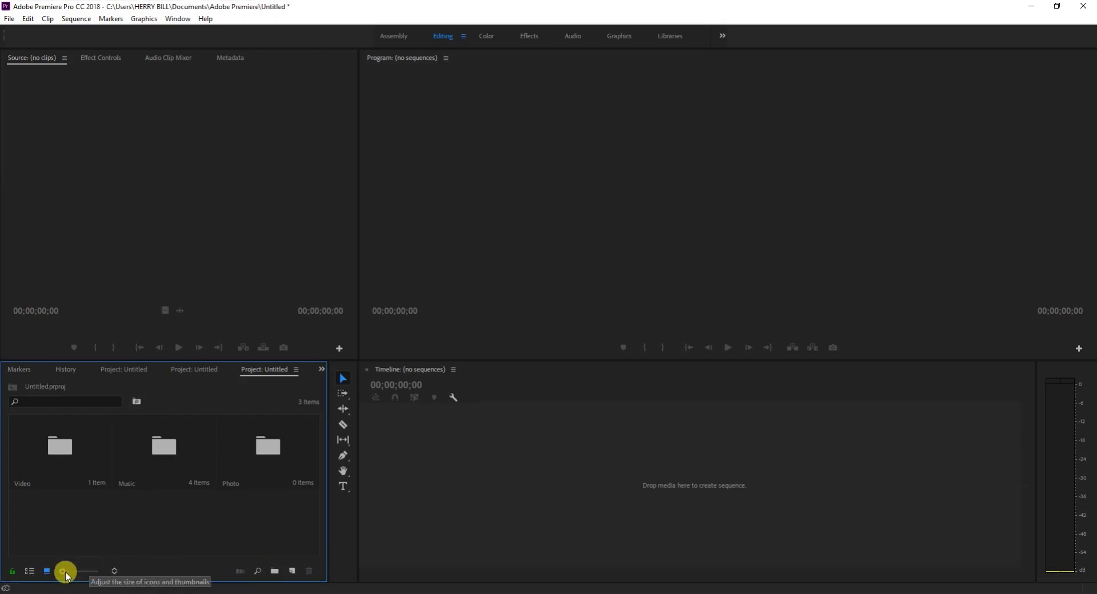
Enlarge the bin thumbnails to the maximum, look through the bins, and return the thumbnails to the smallest size.
{"action": "left_click_drag", "start_coordinate": [63, 571], "coordinate": [97, 571]}
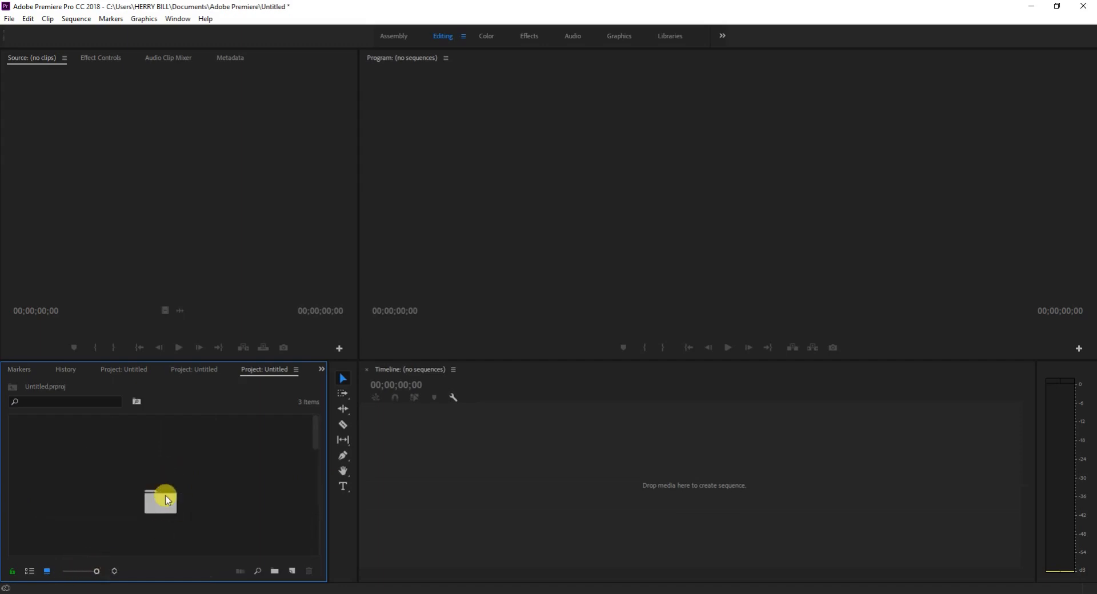
{"action": "scroll", "coordinate": [172, 498], "scroll_direction": "down", "scroll_amount": 1}
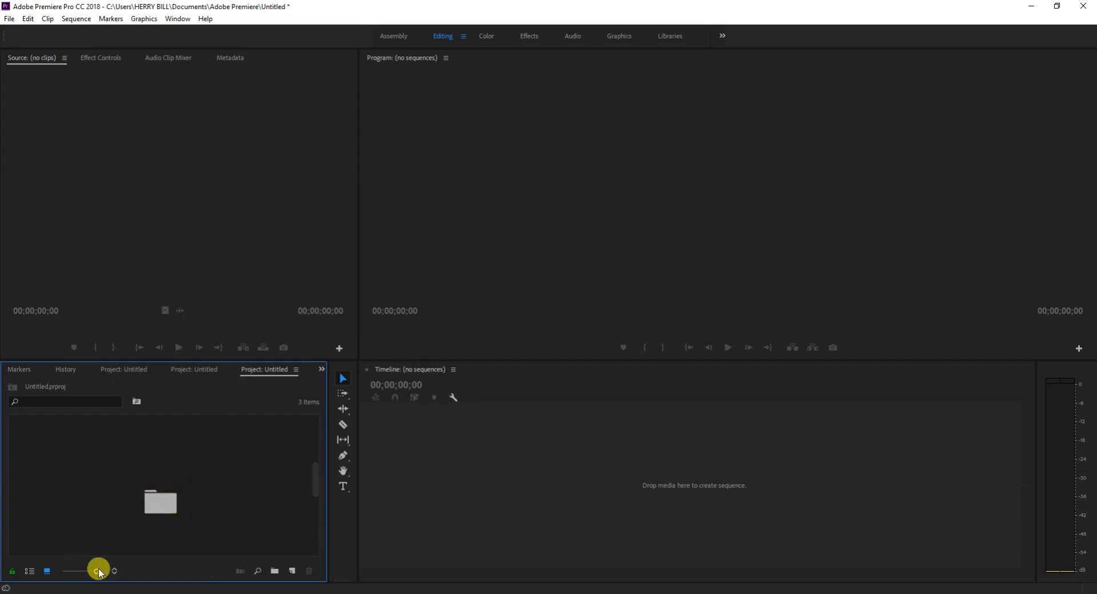
{"action": "left_click_drag", "start_coordinate": [95, 572], "coordinate": [61, 571]}
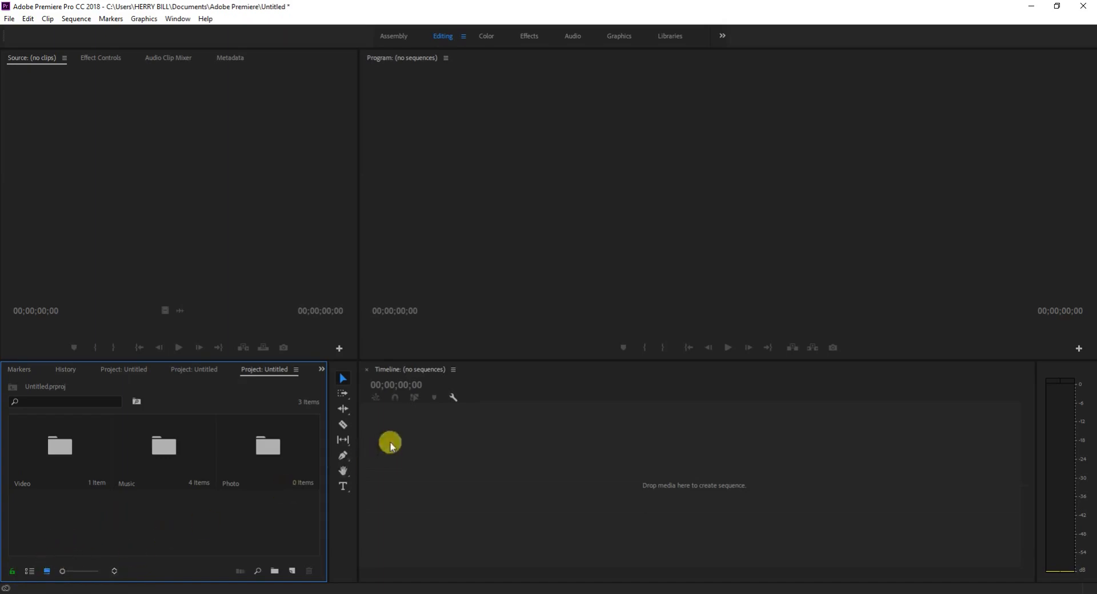
Switch the project to read-only mode, saving the changes to Untitled.prproj.
{"action": "left_click", "coordinate": [295, 464]}
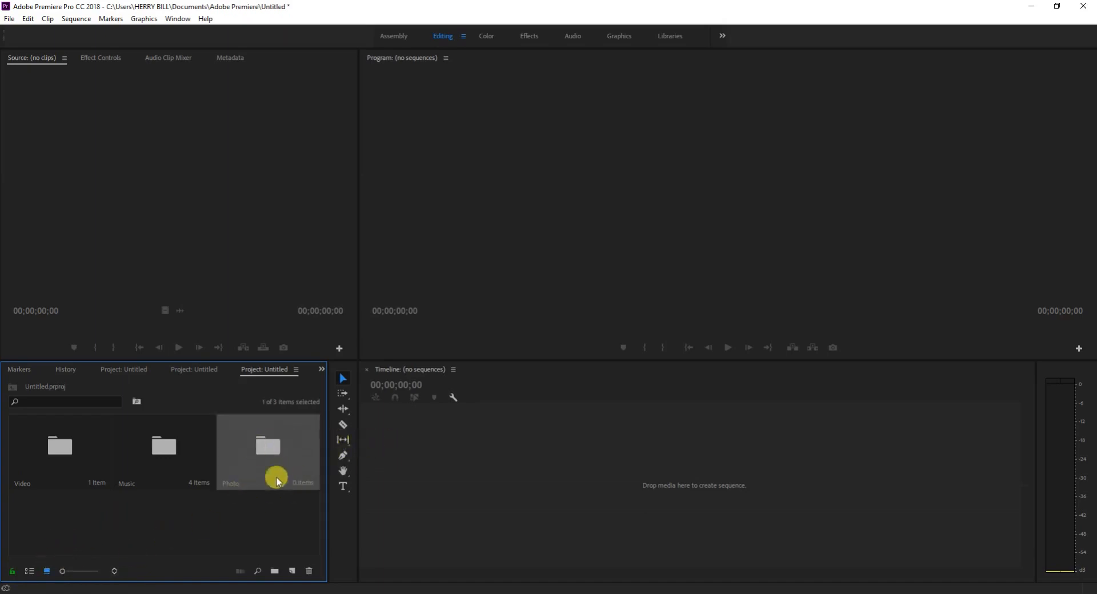
{"action": "left_click", "coordinate": [14, 574]}
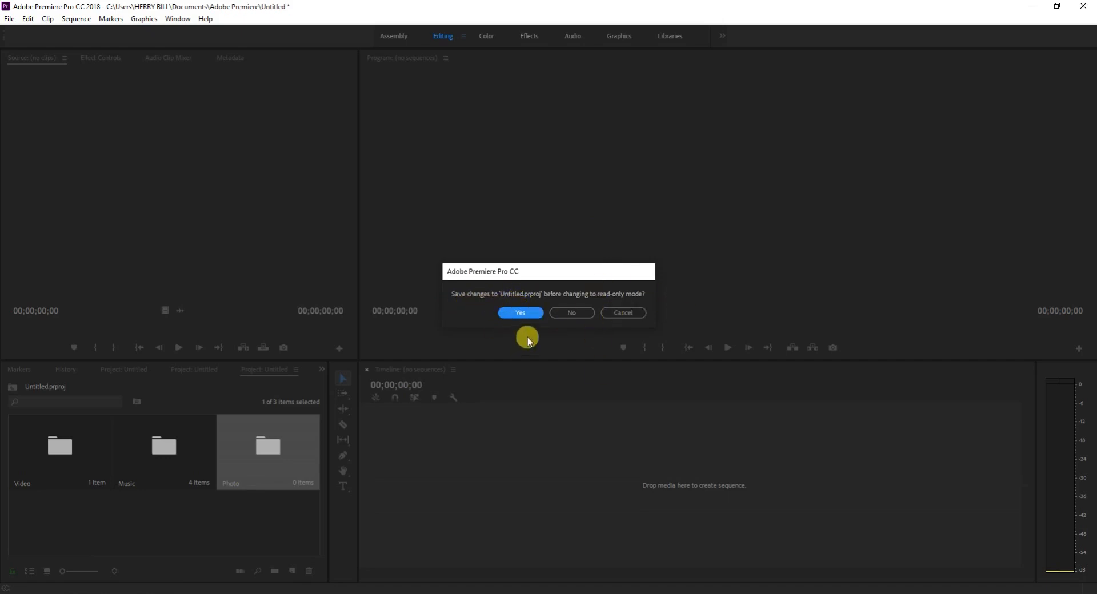
{"action": "left_click", "coordinate": [521, 314]}
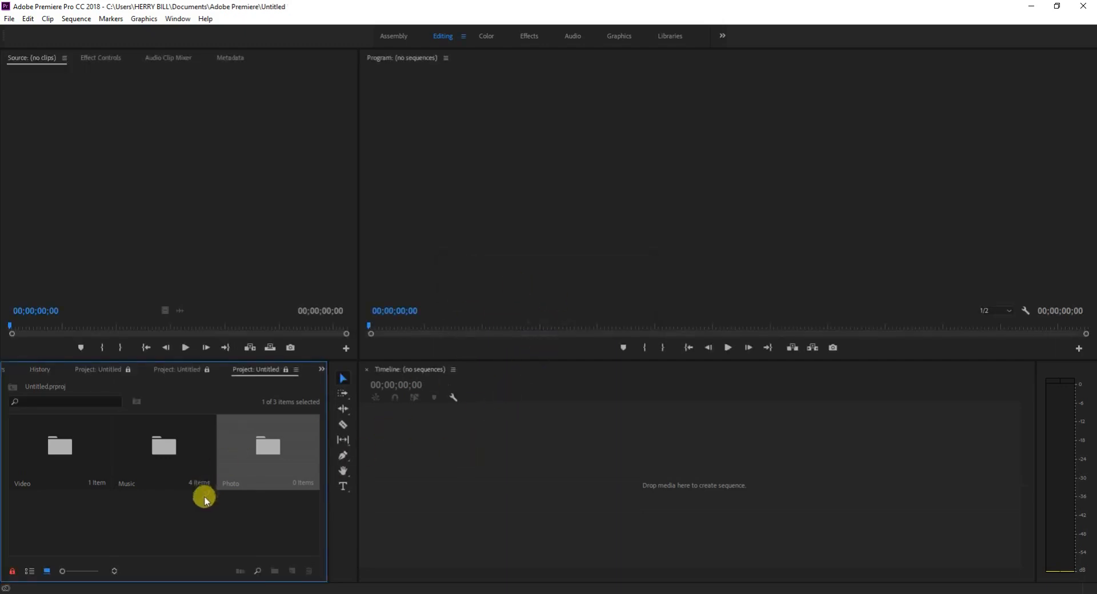
Check the Photo bin in the locked project, go back to the project root, and make the project writable.
{"action": "left_click", "coordinate": [279, 504]}
{"action": "left_click", "coordinate": [255, 485]}
{"action": "double_click", "coordinate": [297, 460]}
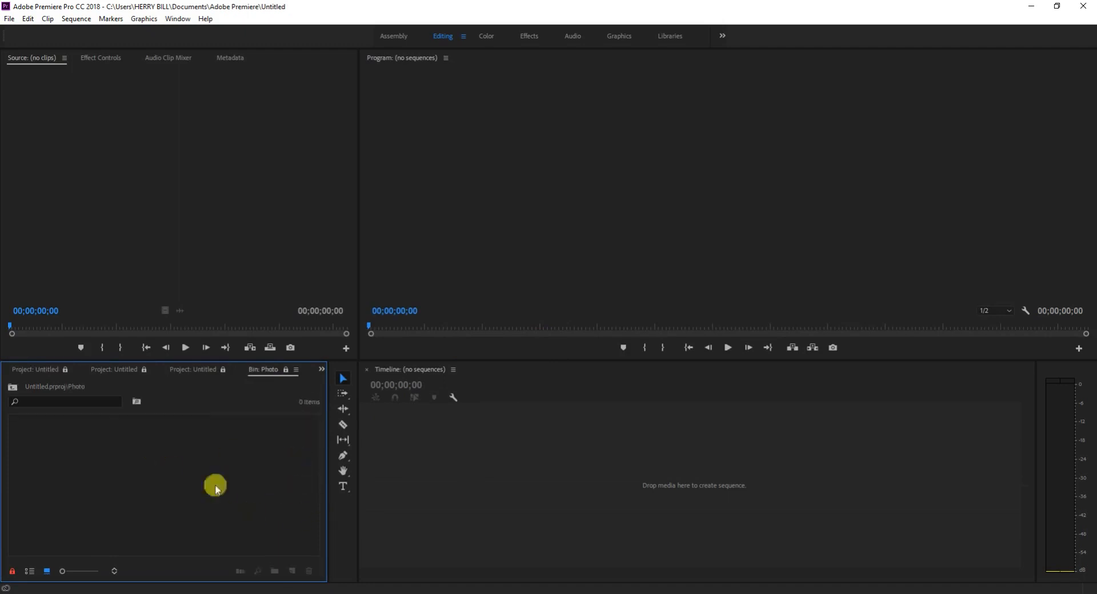
{"action": "left_click", "coordinate": [12, 387]}
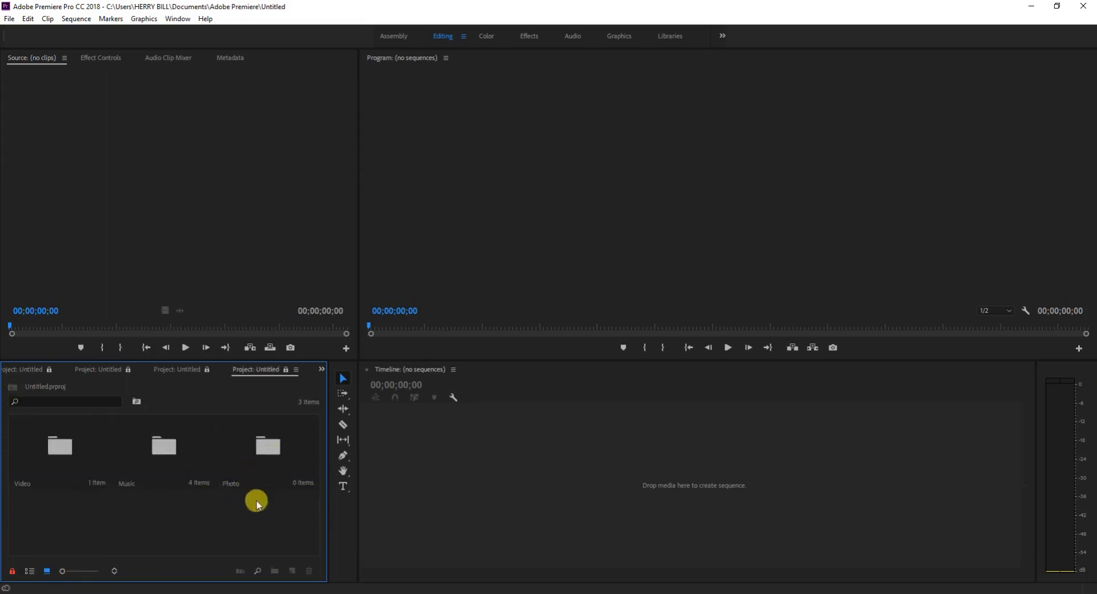
{"action": "left_click", "coordinate": [12, 571]}
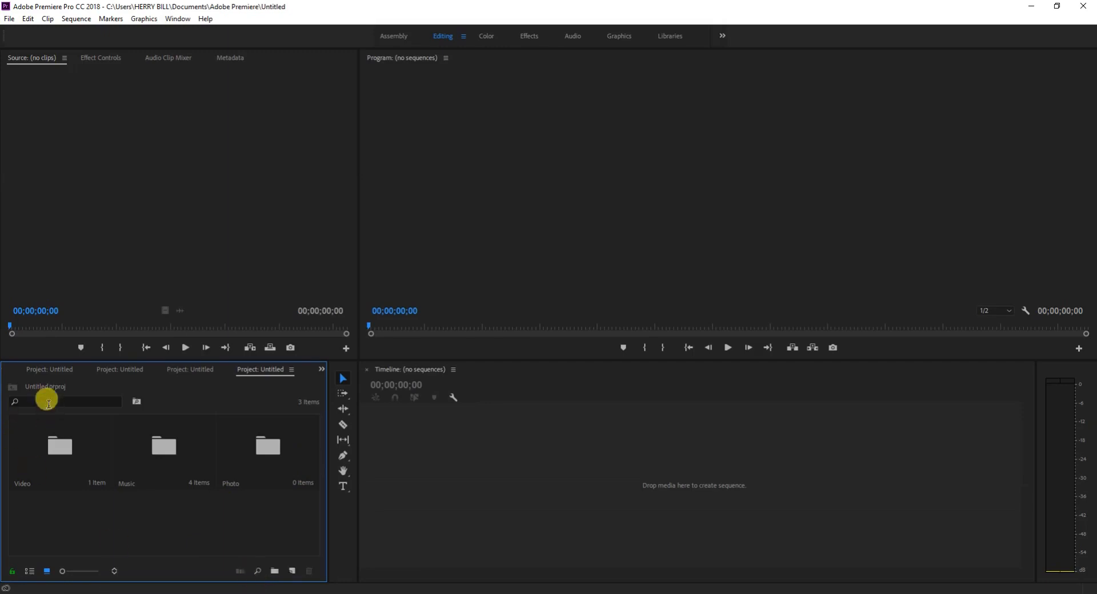
{"action": "left_click", "coordinate": [293, 571]}
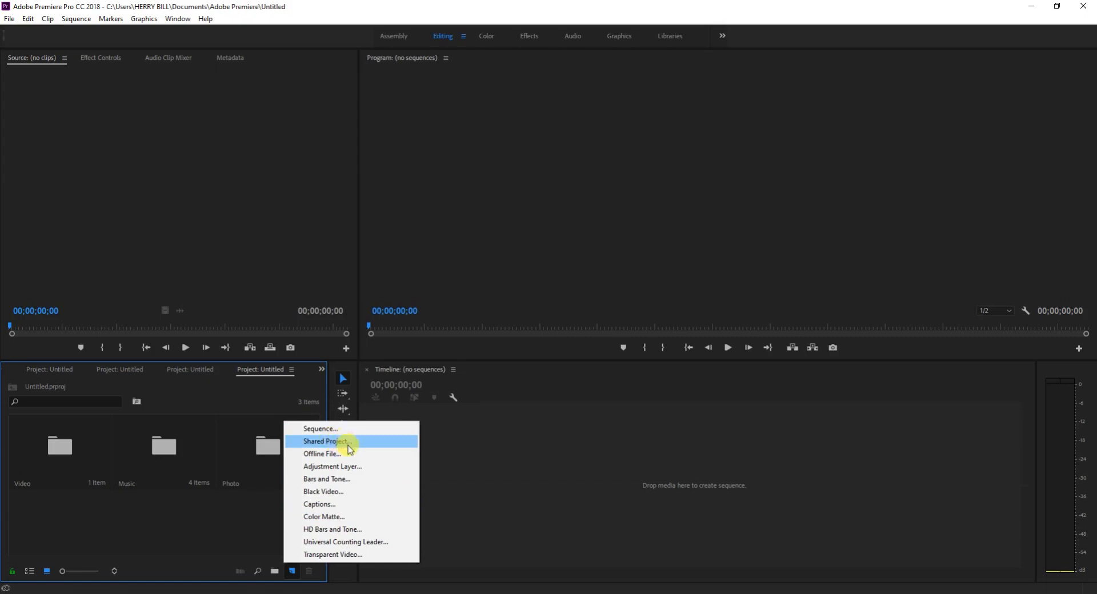
{"action": "left_click", "coordinate": [187, 517]}
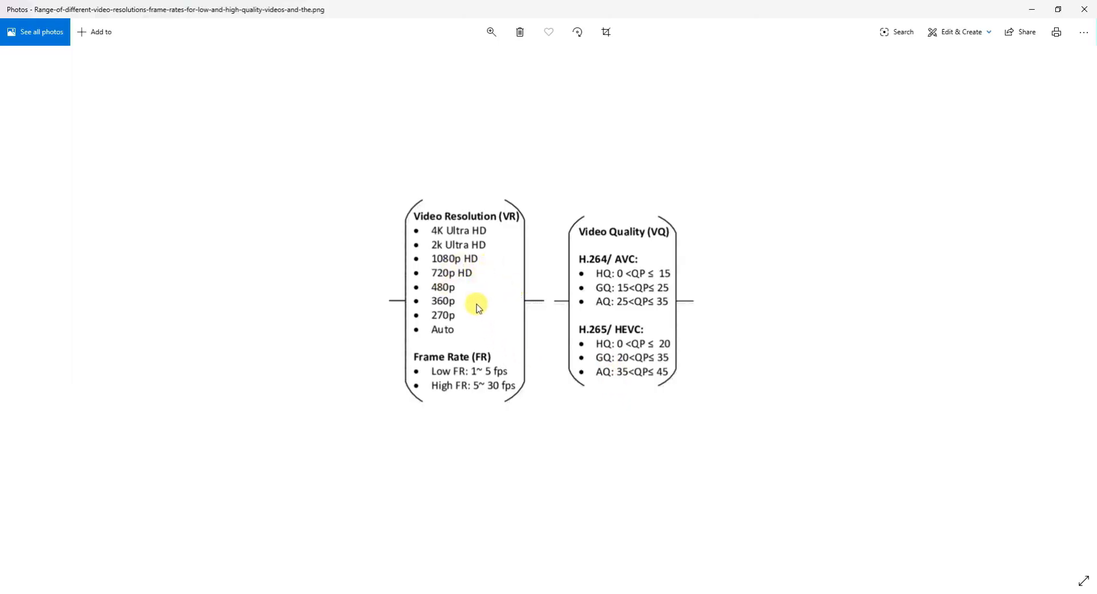
Enlarge the chart of video resolutions, frame rates and quality levels in Photos to read its values.
{"action": "scroll", "coordinate": [476, 305], "scroll_direction": "up", "scroll_amount": 2}
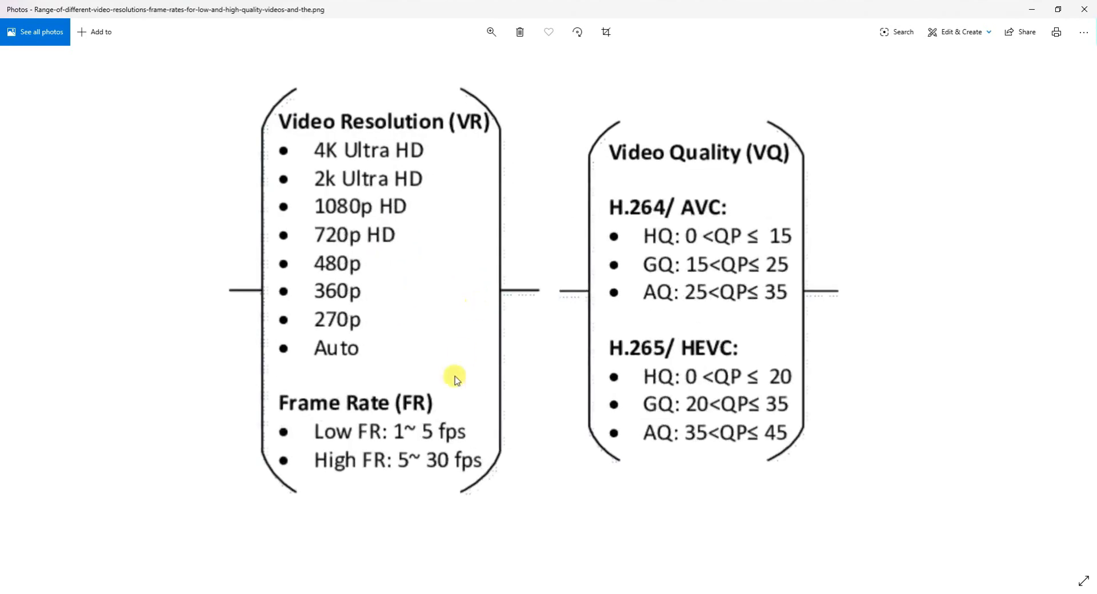
{"action": "left_click_drag", "start_coordinate": [454, 377], "coordinate": [444, 316]}
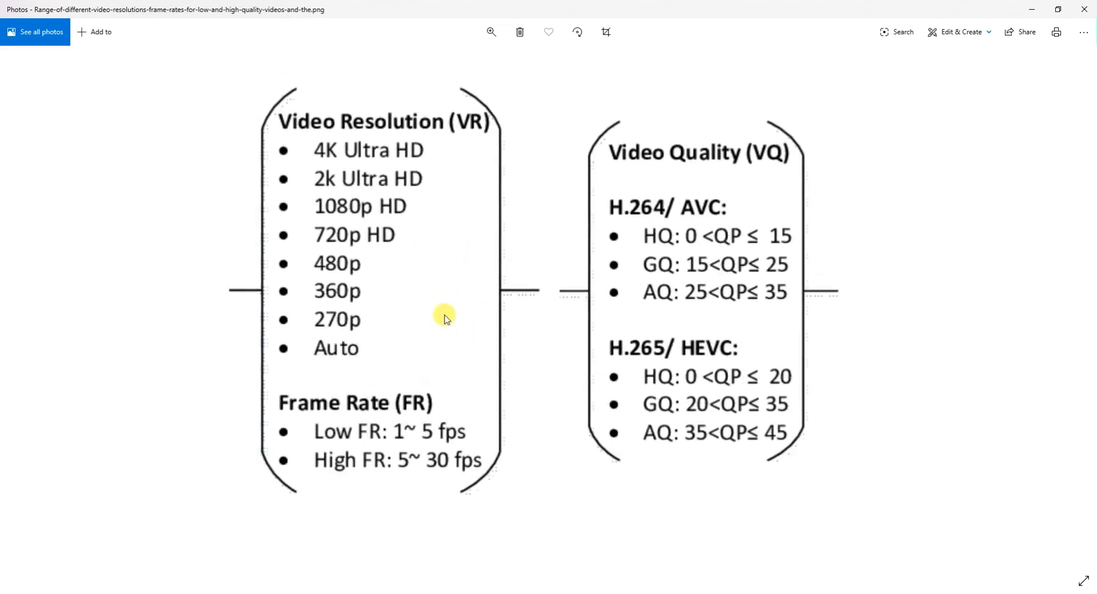